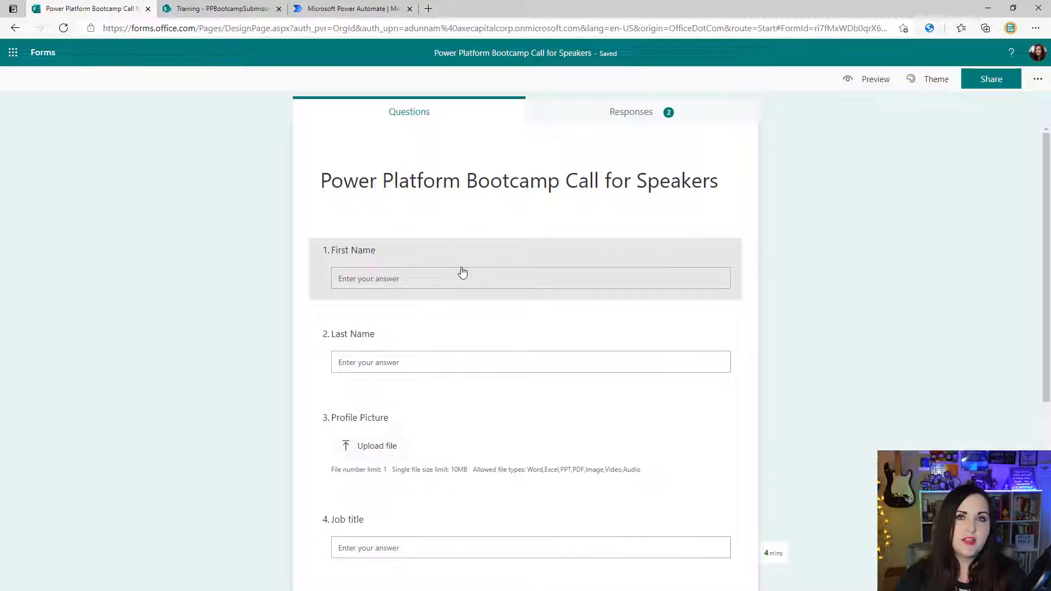
Scroll down the speakers form to reach the Profile Picture file-upload question.
scroll(458, 374, "down", 3)
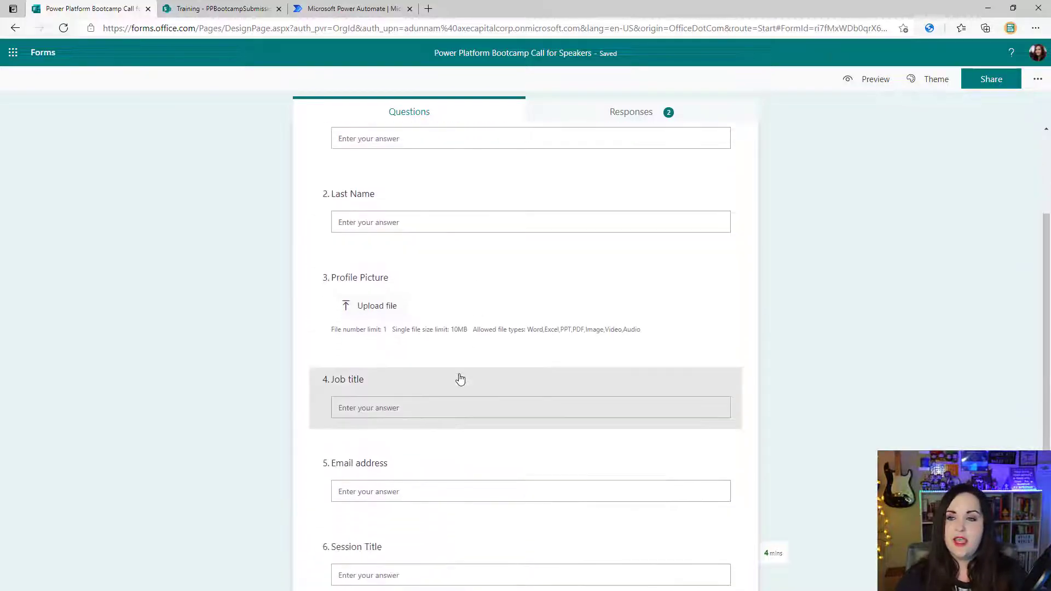
left_click(450, 307)
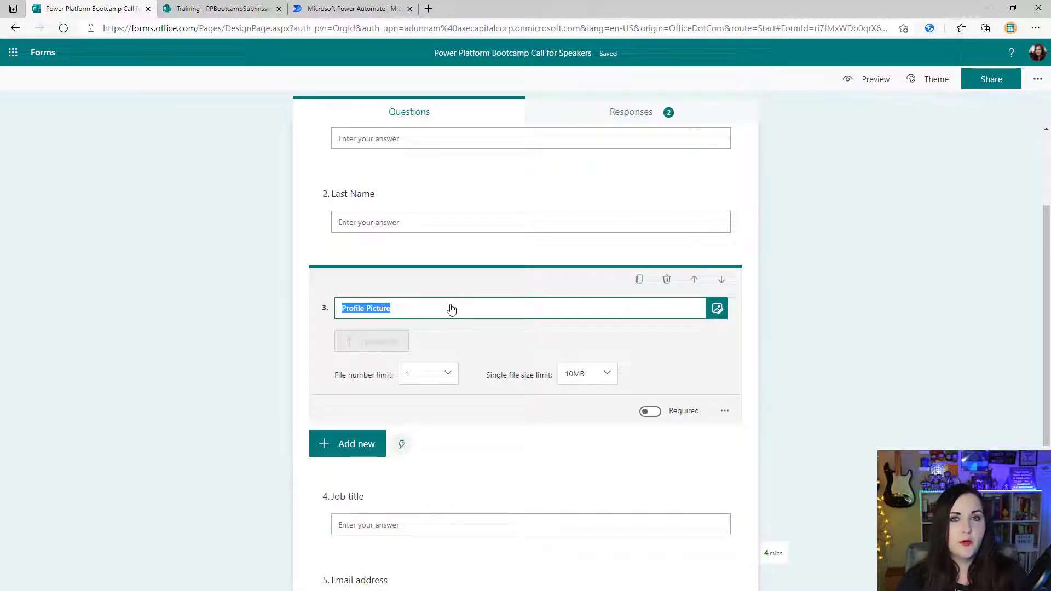
left_click(370, 454)
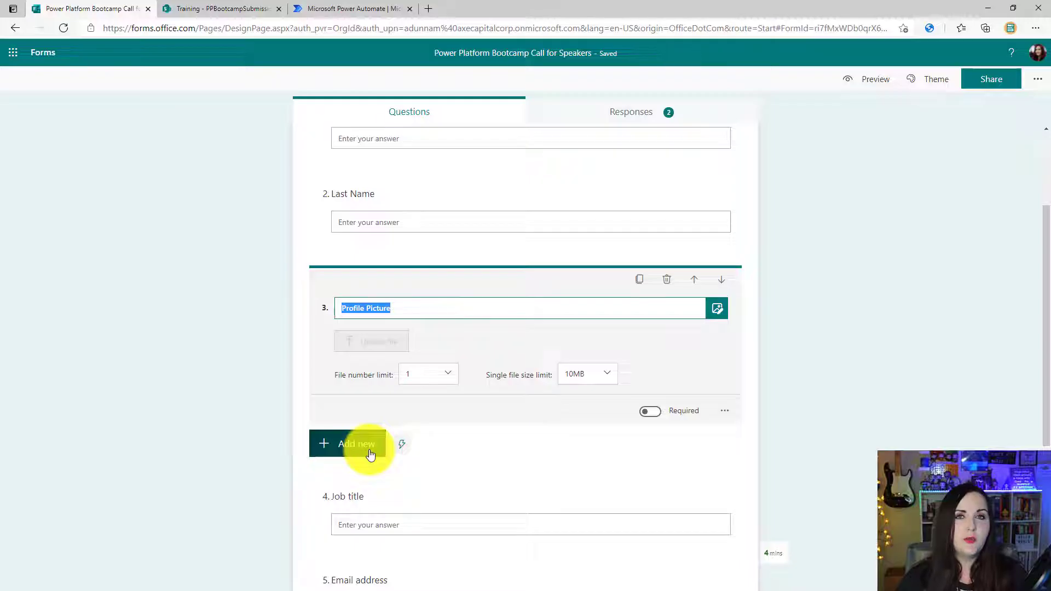
left_click(370, 454)
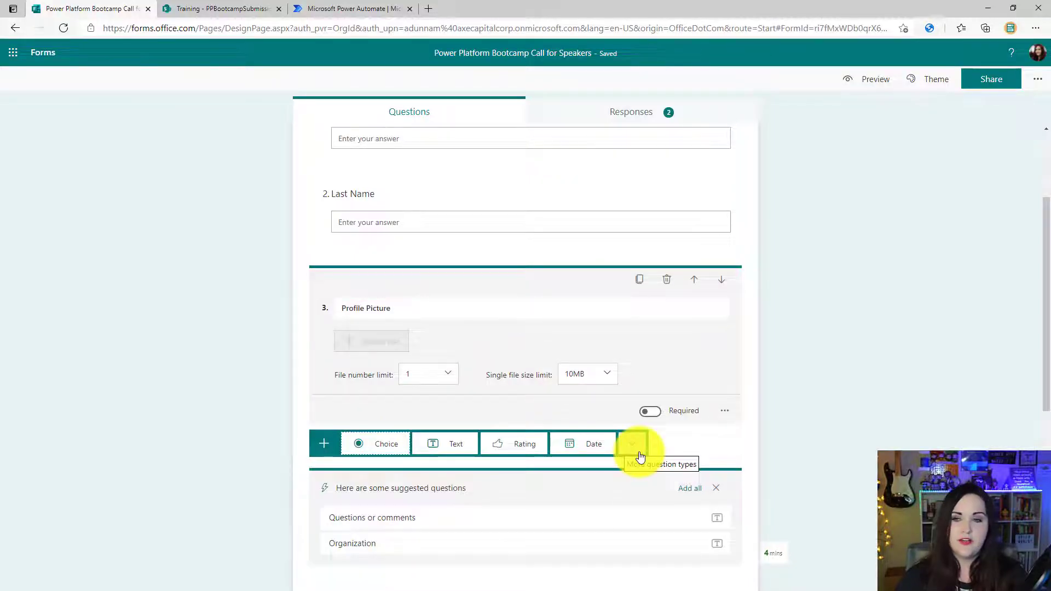
left_click(634, 454)
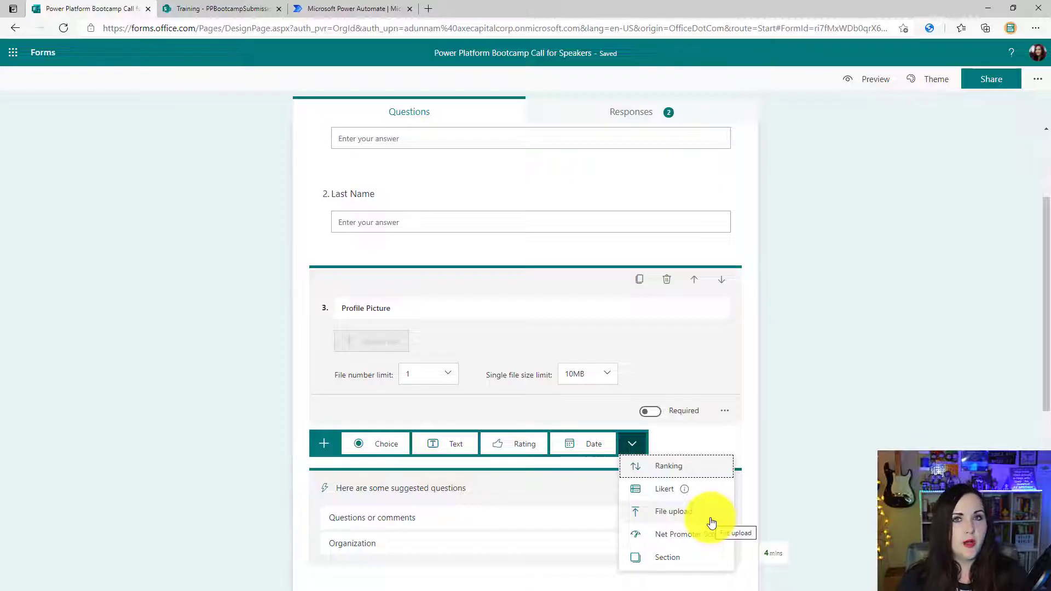
left_click(711, 523)
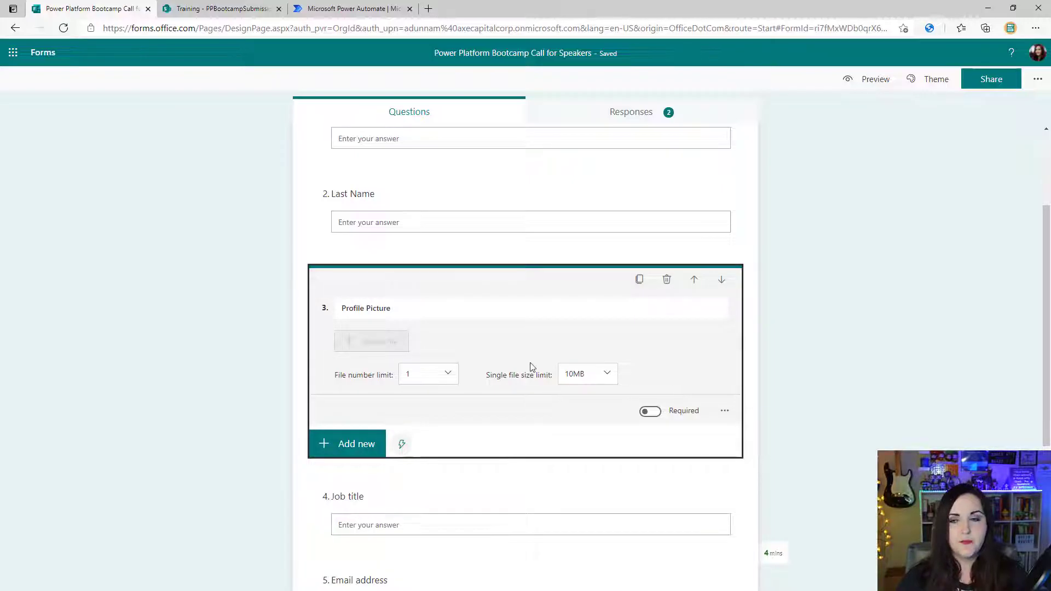
left_click(447, 383)
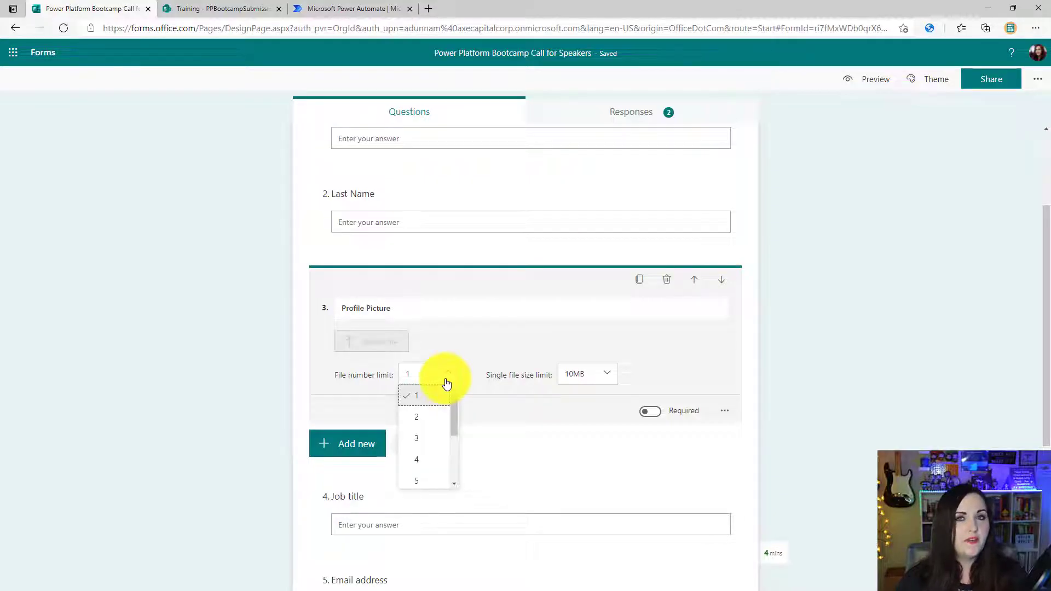
left_click(614, 378)
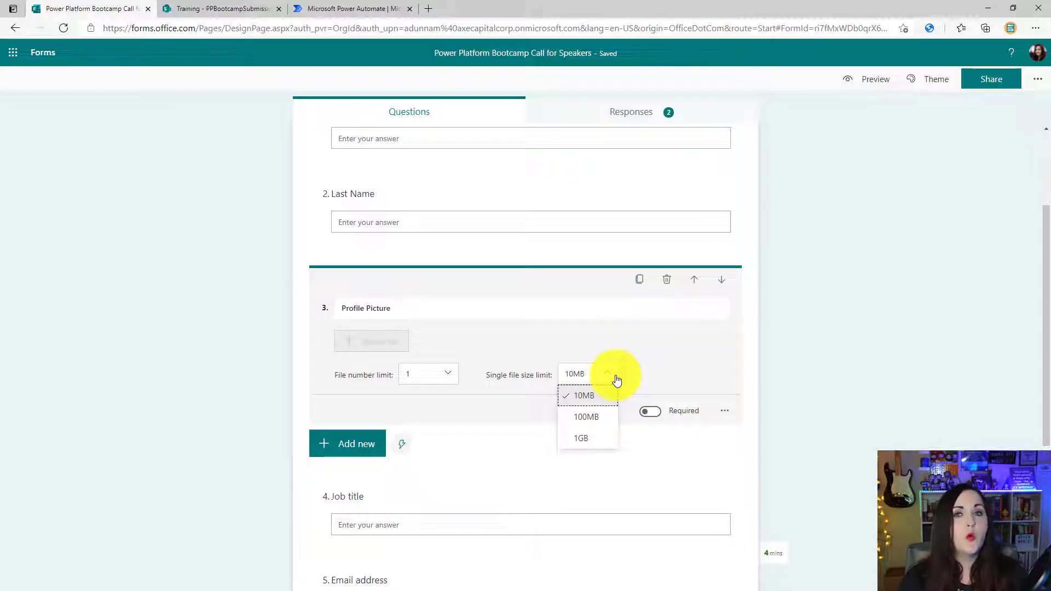
left_click(644, 363)
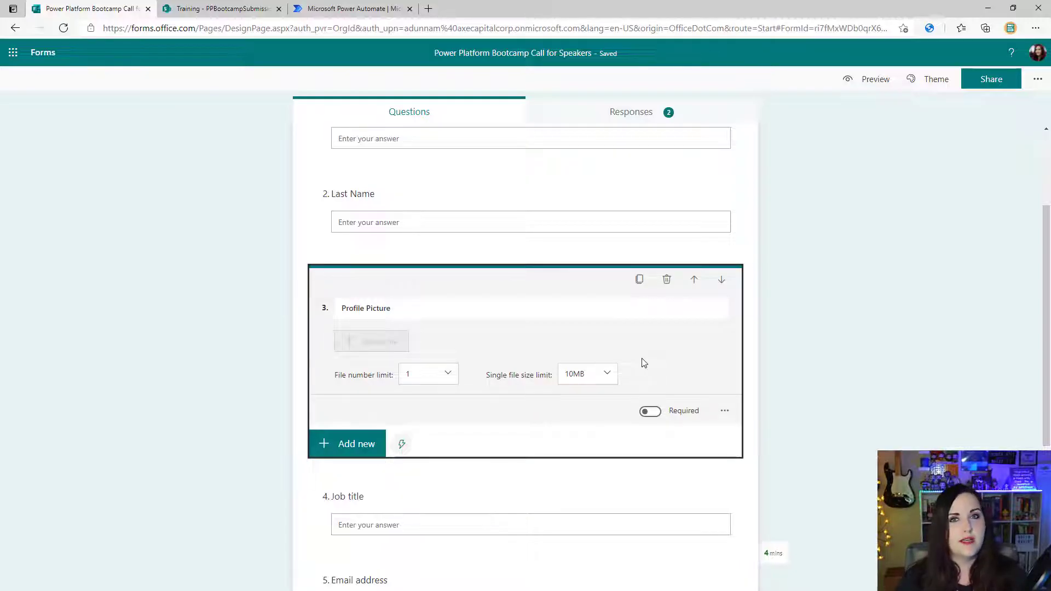
Open the existing PPBootcampSubmissions item's details and view its attached profile picture.
key("ctrl+Tab")
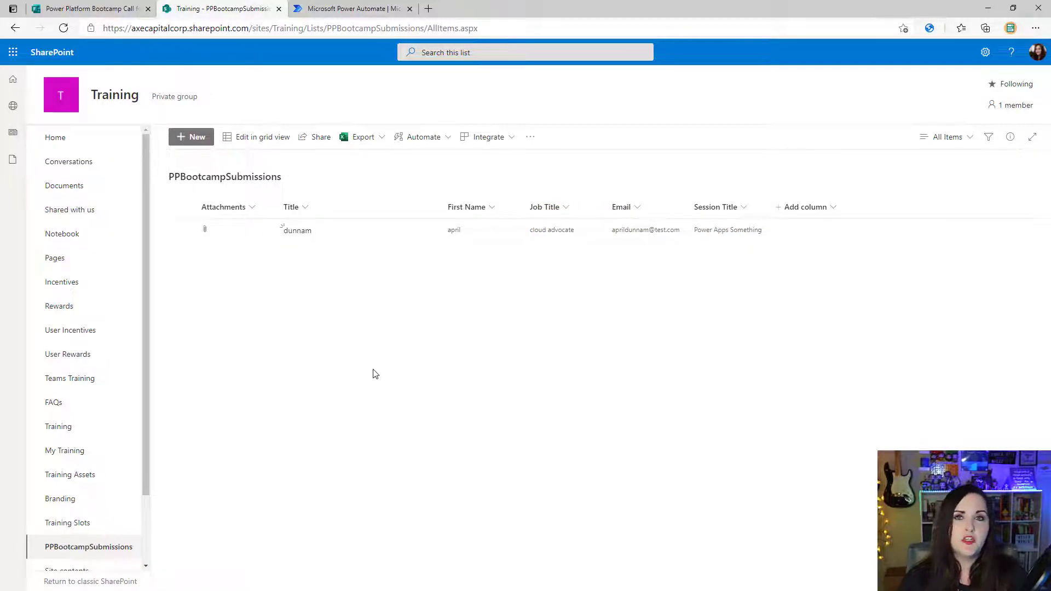
left_click(207, 232)
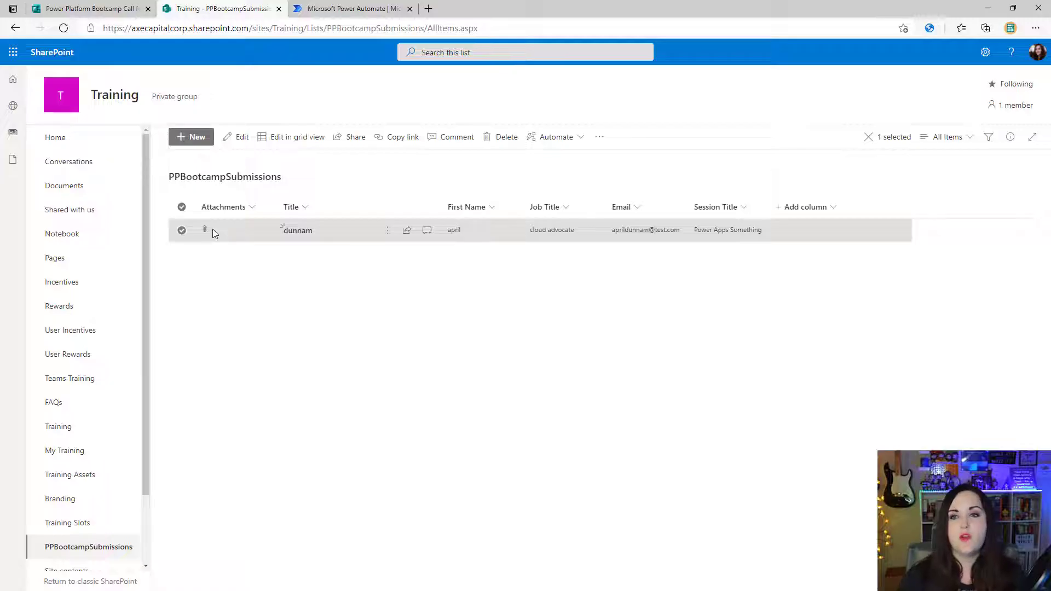
double_click(213, 231)
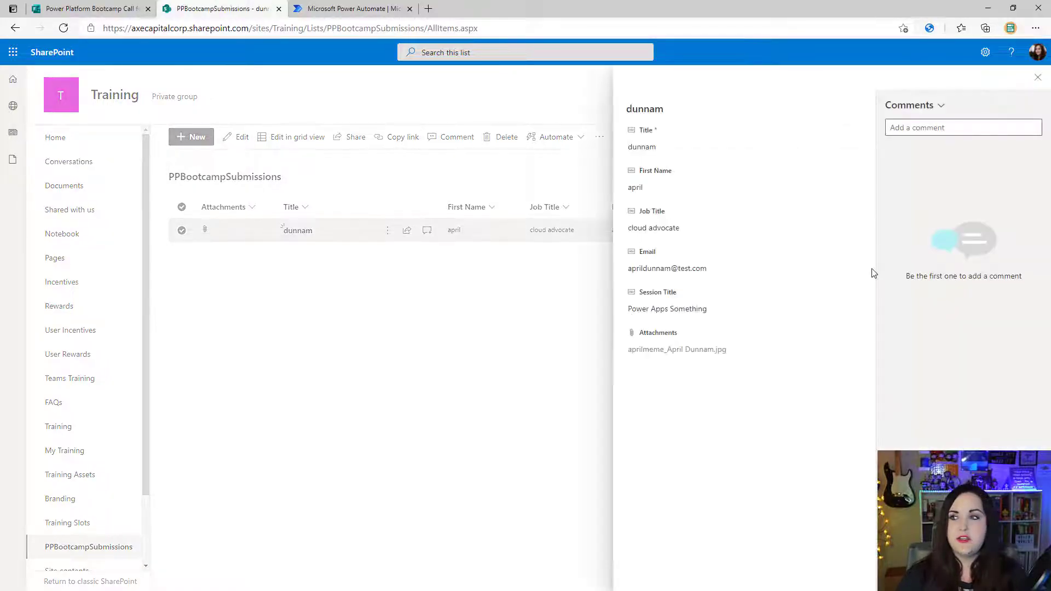
left_click(702, 351)
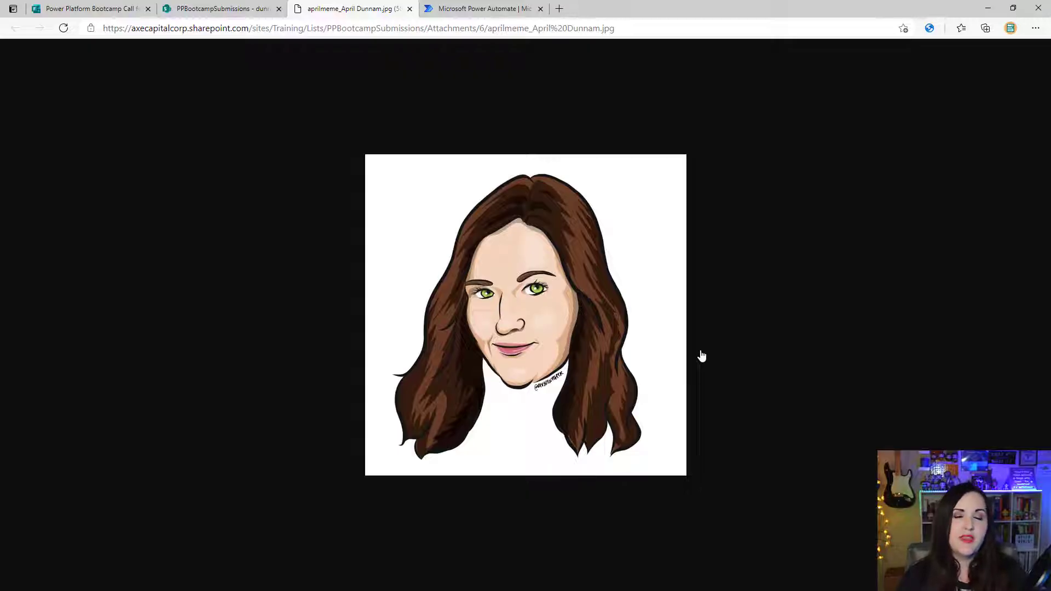
Create automated cloud flow PPBtoocampSession with the Forms 'When a new response is submitted' trigger.
left_click(484, 16)
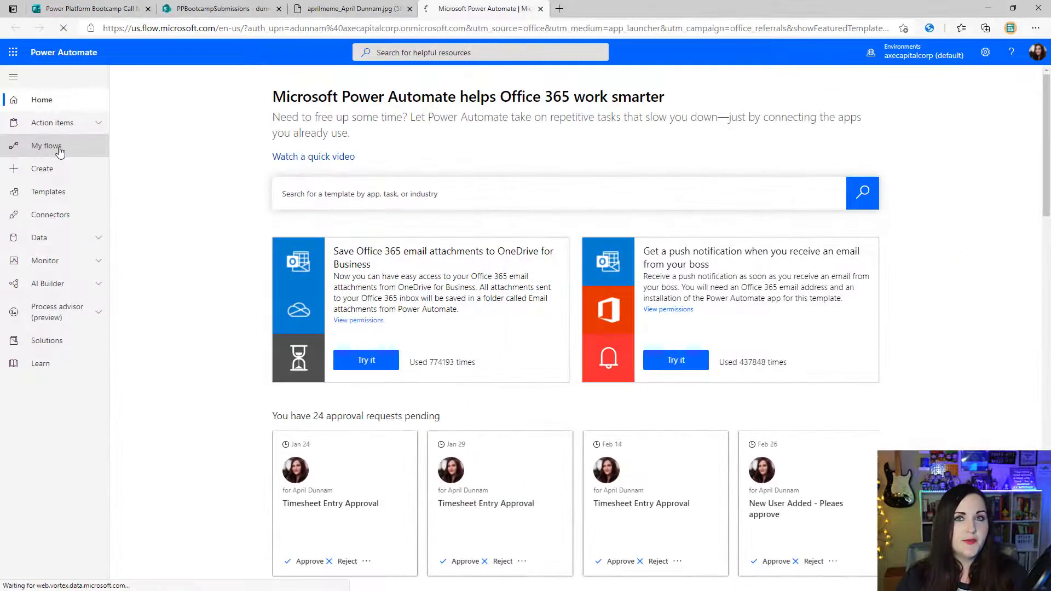
left_click(60, 152)
left_click(184, 82)
left_click(225, 180)
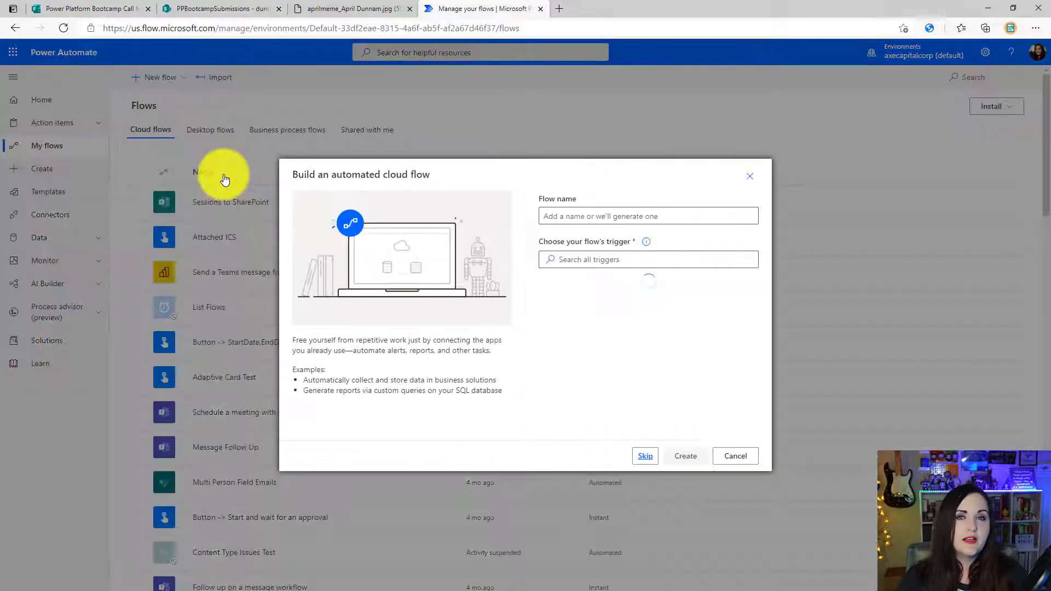
type("PPBtooc")
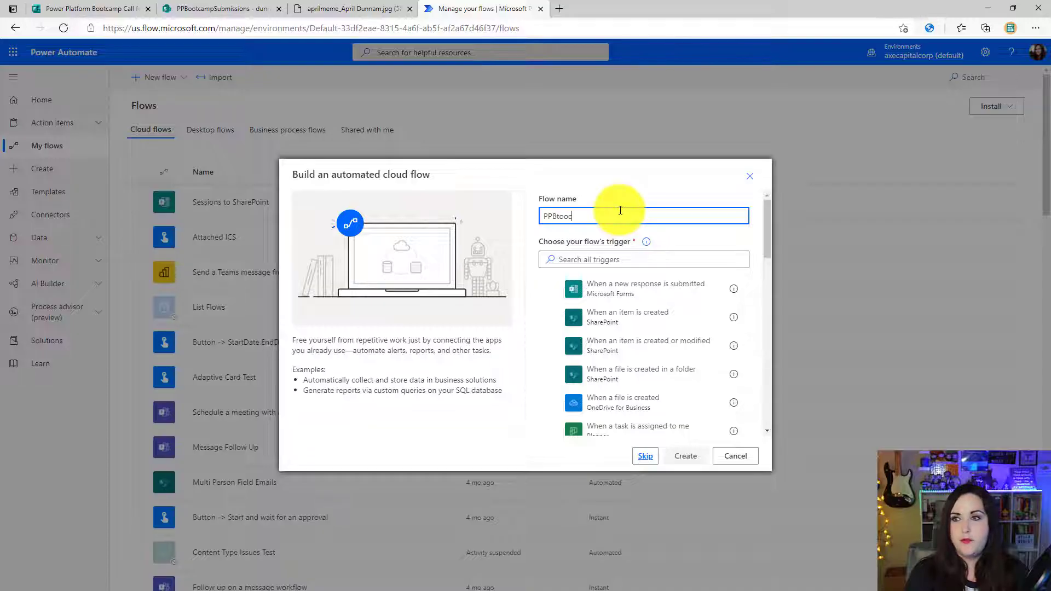
type("ampSession")
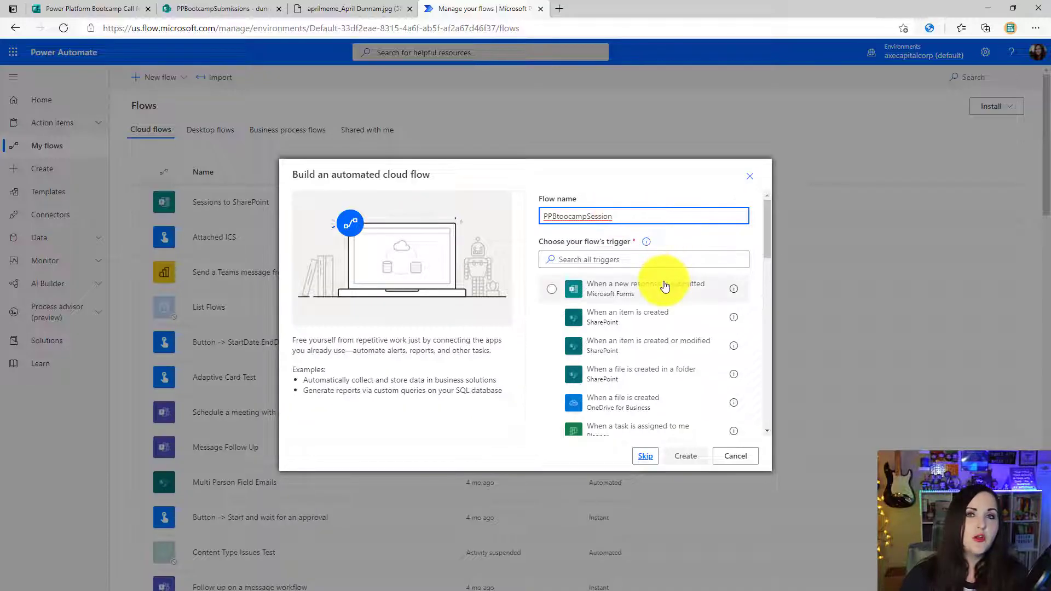
left_click(552, 289)
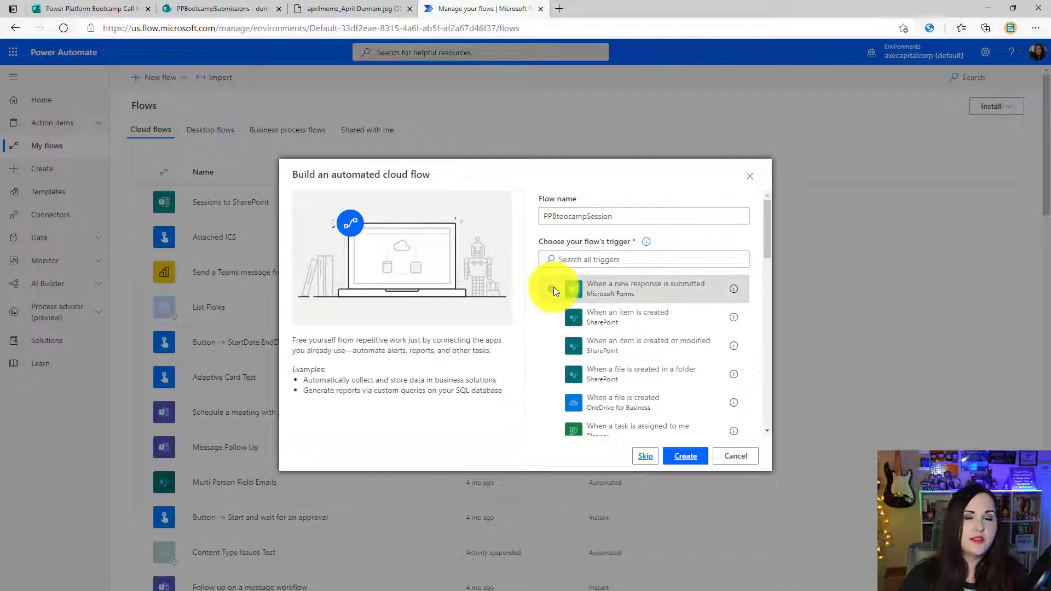
left_click(686, 457)
left_click(723, 134)
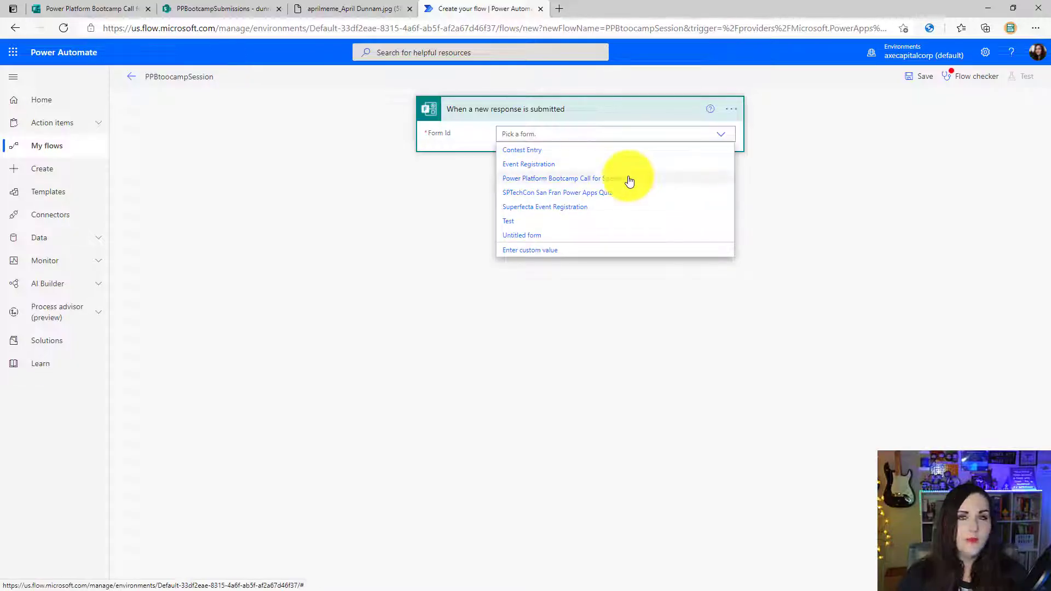
Use the Call for Speakers form in the trigger and add Get response details with its Response Id.
left_click(630, 179)
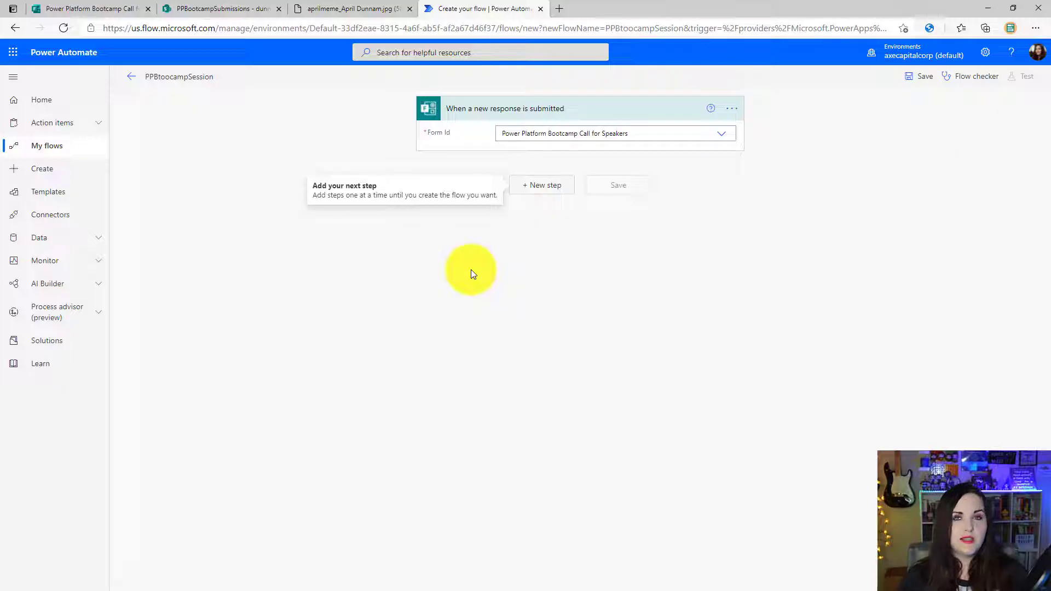
left_click(521, 188)
type("g")
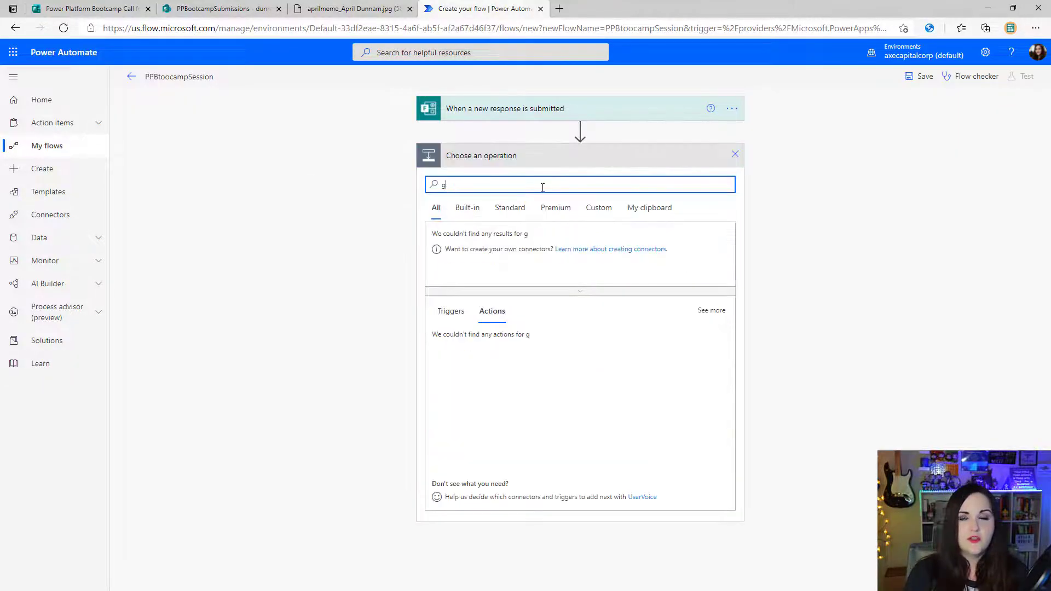
type("et response")
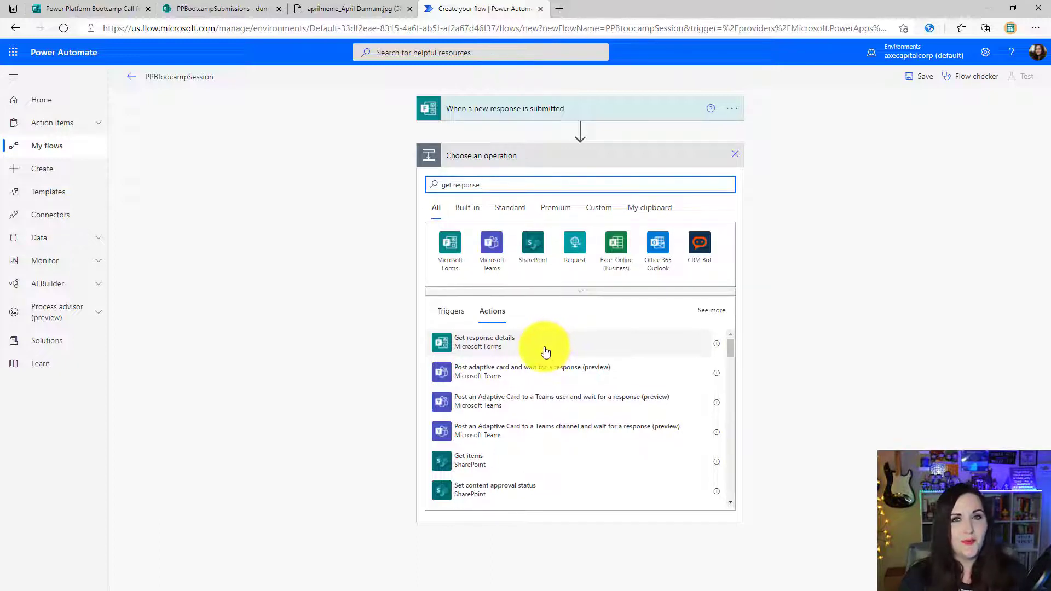
left_click(546, 351)
left_click(716, 186)
left_click(607, 232)
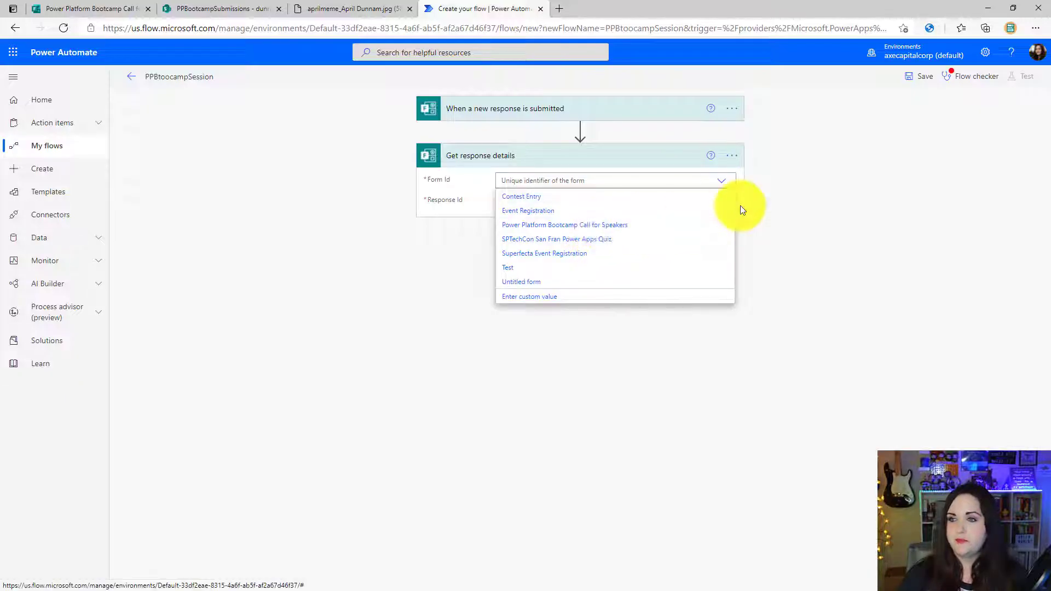
left_click(707, 205)
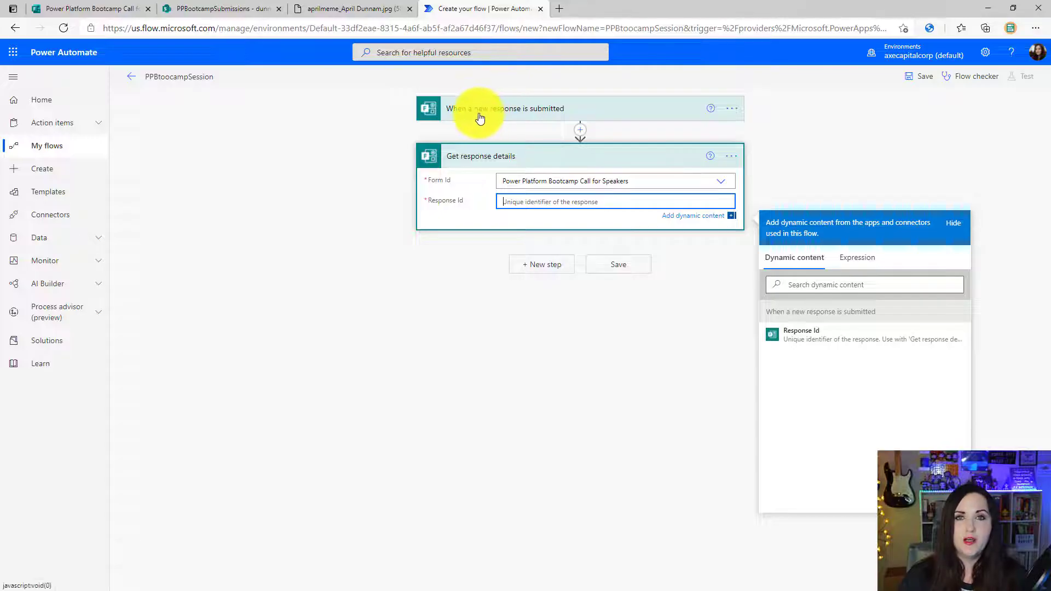
left_click(891, 349)
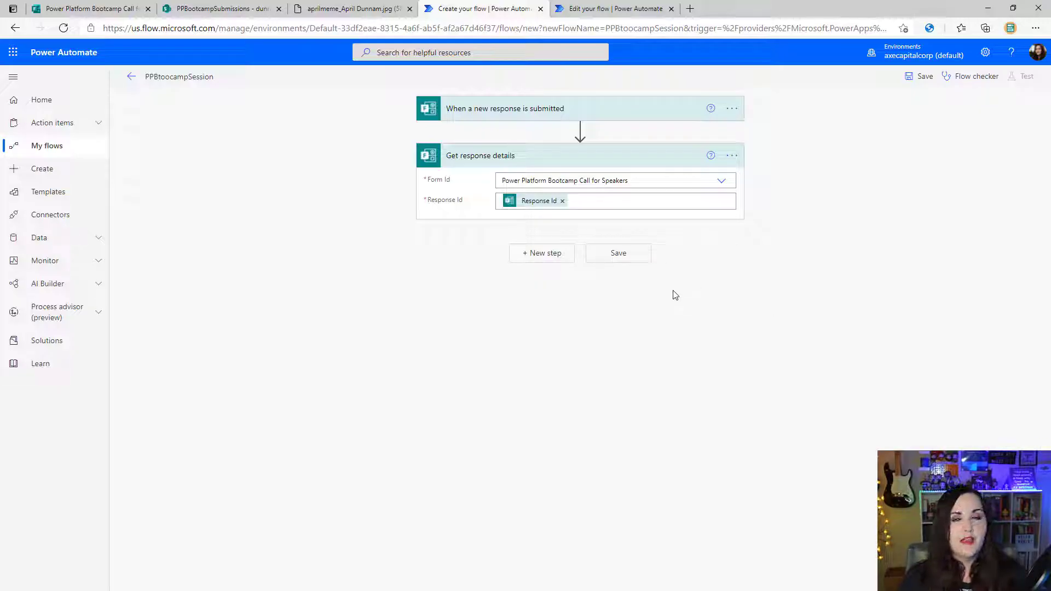
Add a Create item step targeting the PPBootcampSubmissions list on the Training site.
left_click(537, 260)
type("create item")
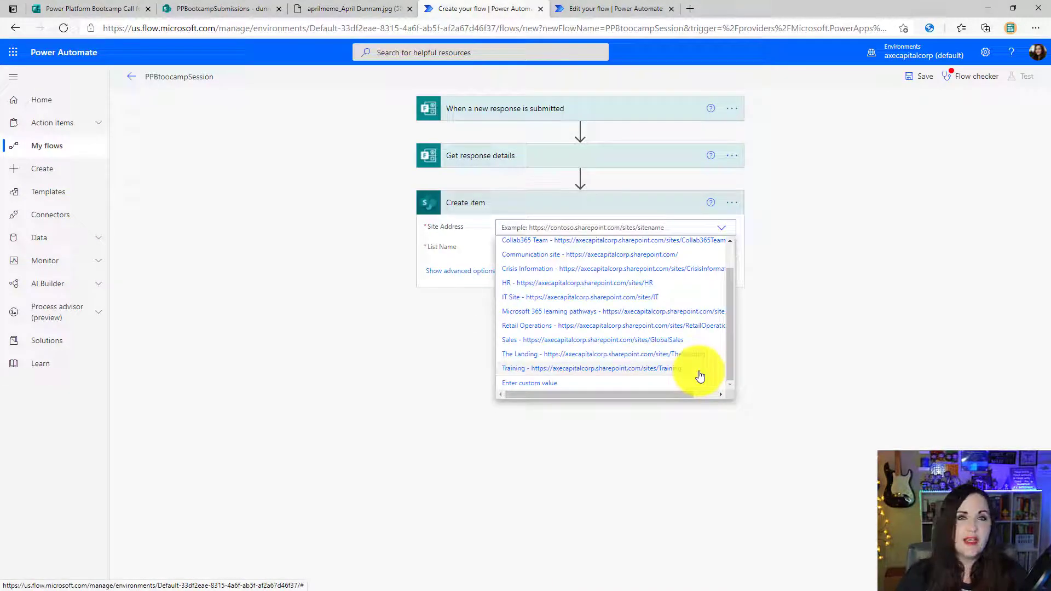
left_click(699, 372)
left_click(721, 248)
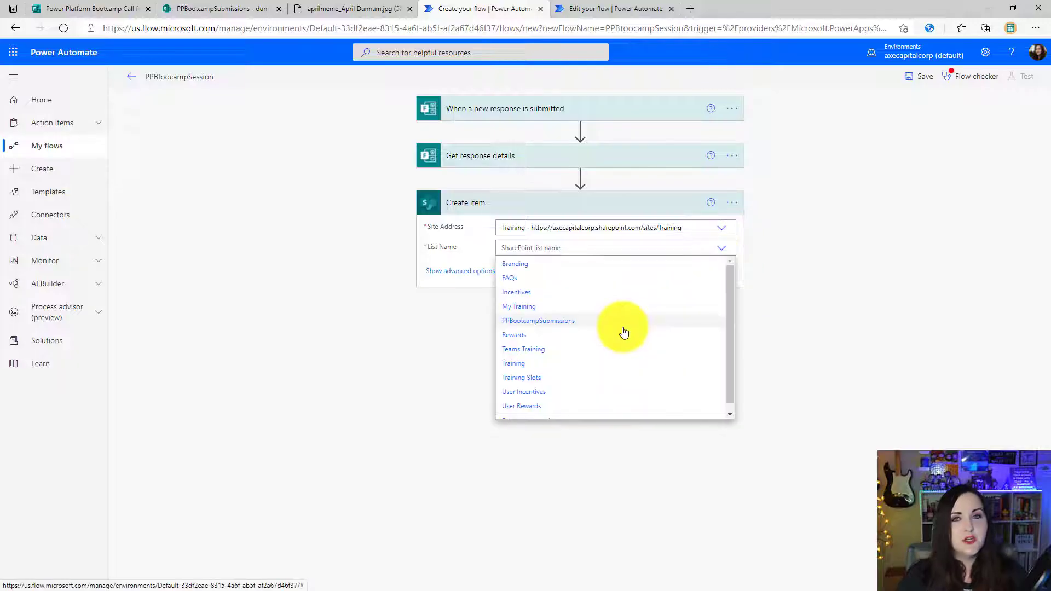
left_click(624, 326)
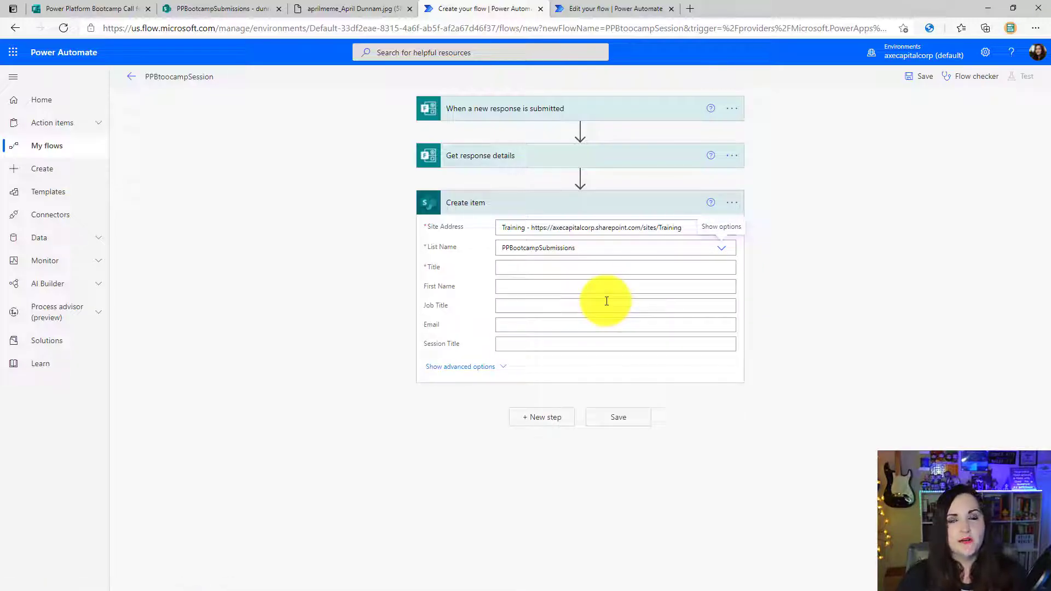
Map Last Name, First Name, Job title, Email address and Session Title answers to the columns, then save.
left_click(600, 268)
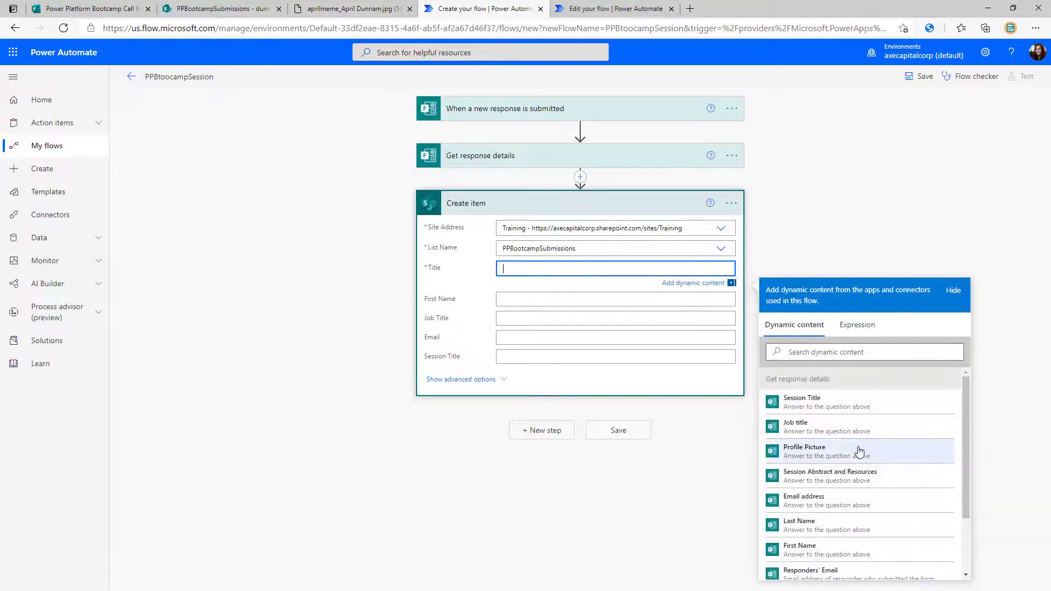
left_click(835, 524)
left_click(600, 299)
left_click(826, 571)
left_click(491, 323)
left_click(791, 466)
left_click(548, 331)
scroll(815, 509, "down", 1)
left_click(815, 509)
left_click(511, 363)
left_click(834, 487)
left_click(916, 77)
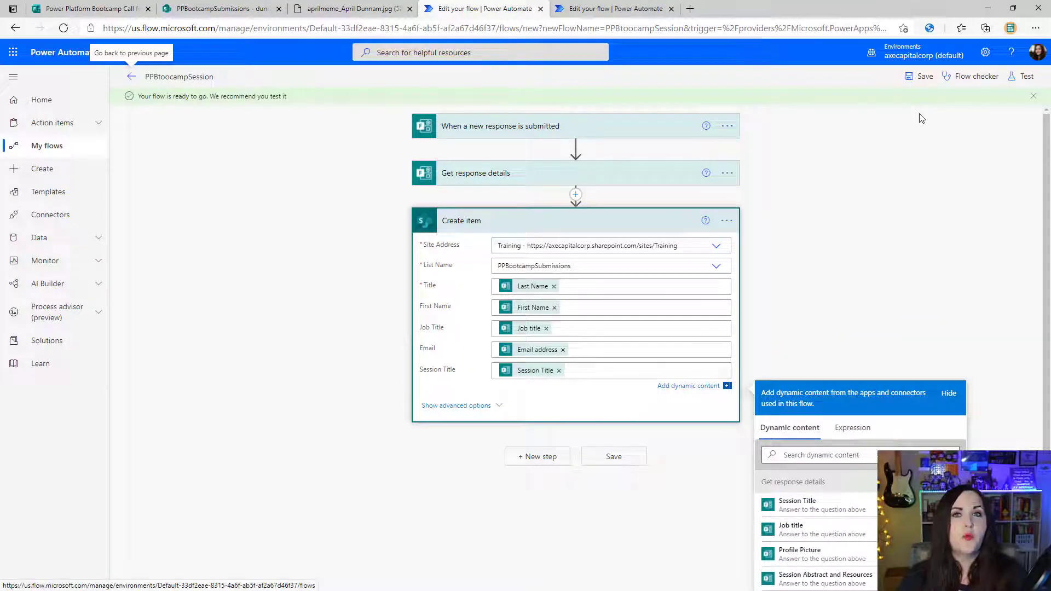
Add a SharePoint Add attachment step after Create item and search dynamic content for 'prof'.
key("ctrl+1")
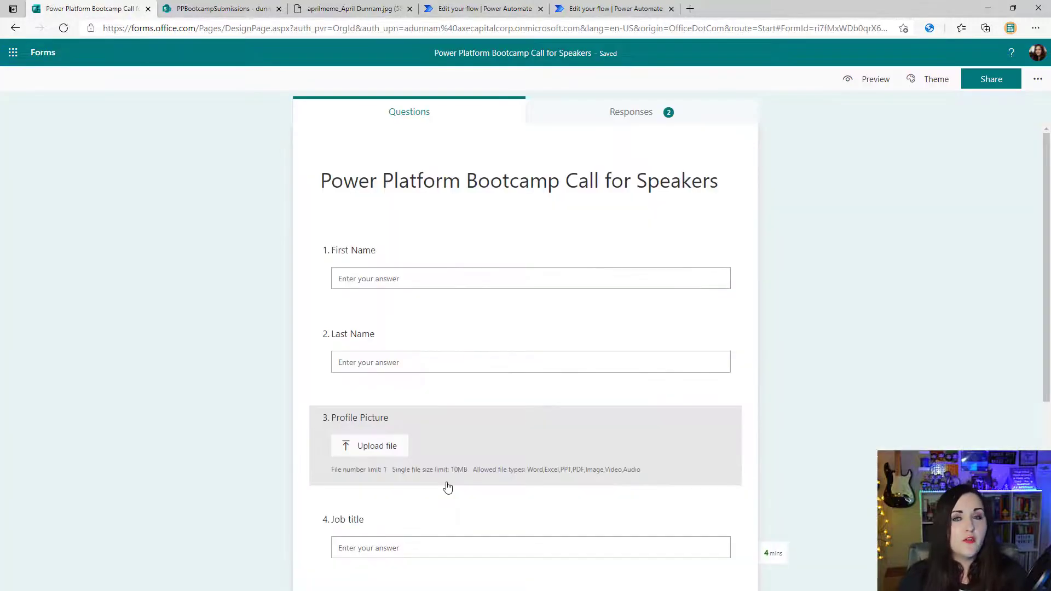
key("ctrl+4")
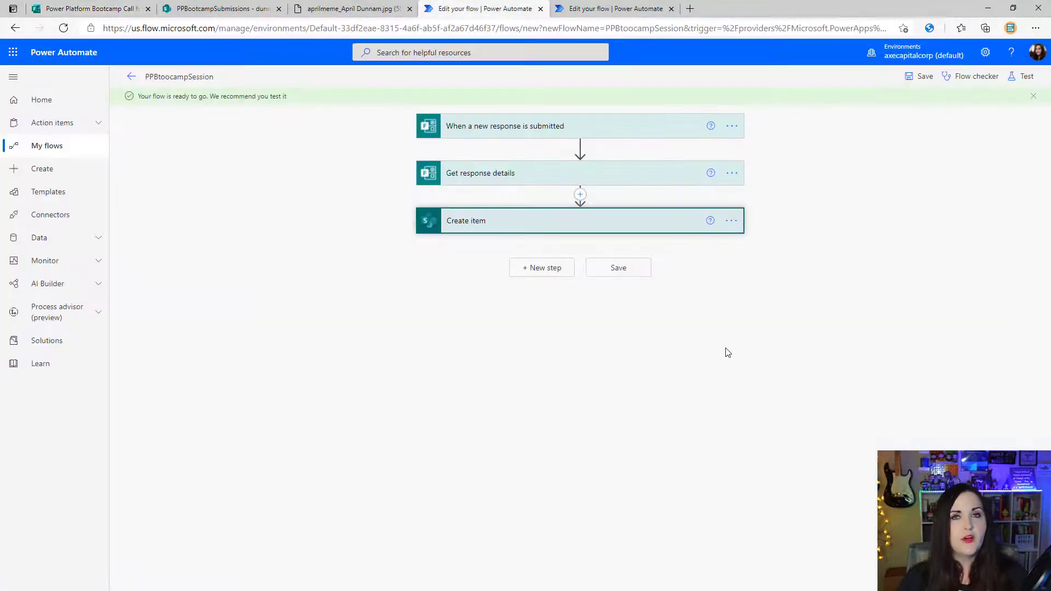
left_click(546, 273)
type("add att")
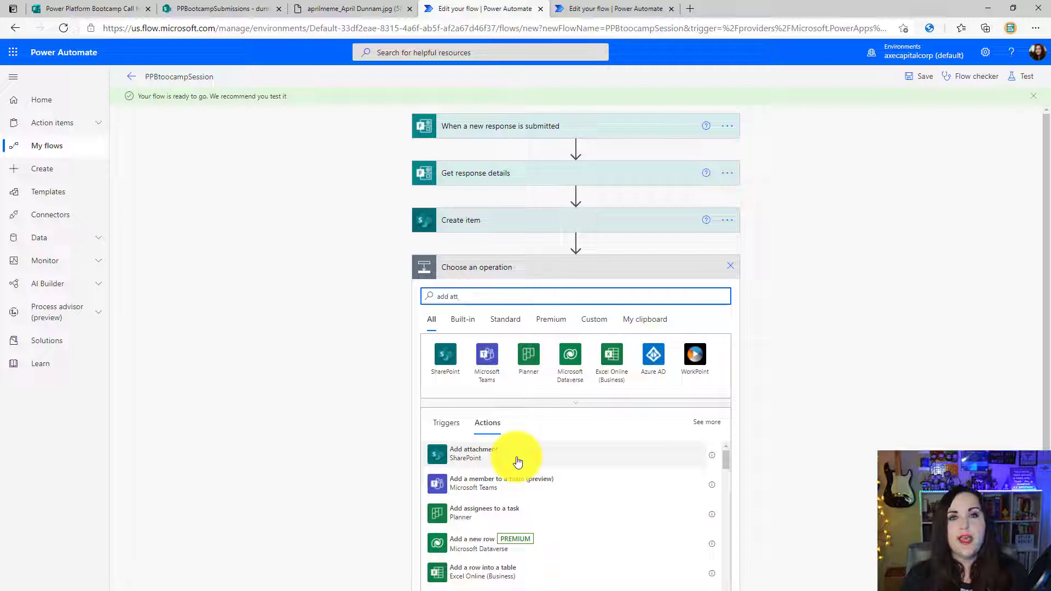
left_click(517, 463)
left_click(602, 350)
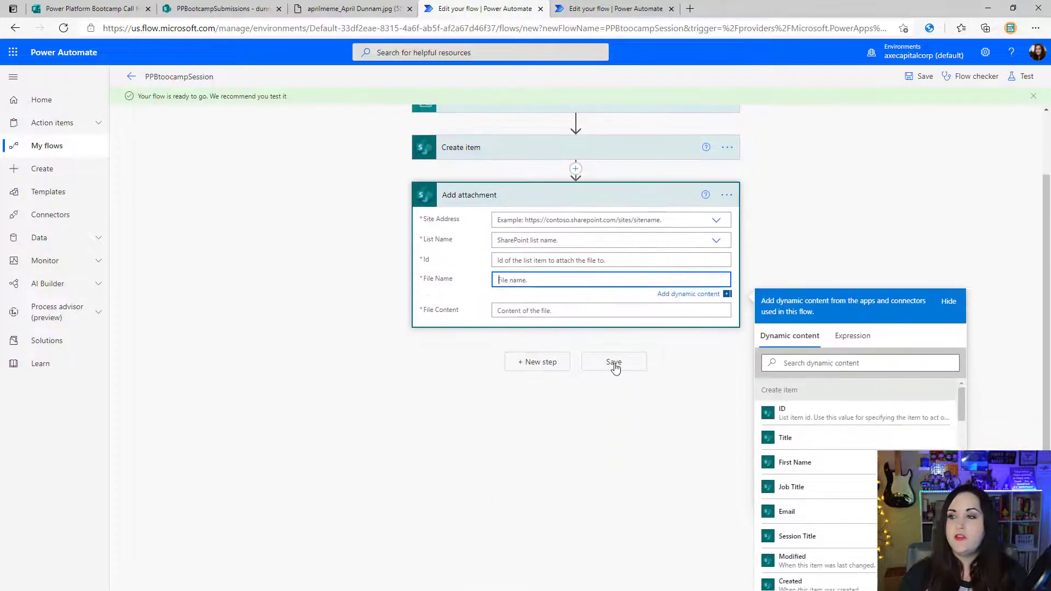
left_click(843, 364)
type("prof")
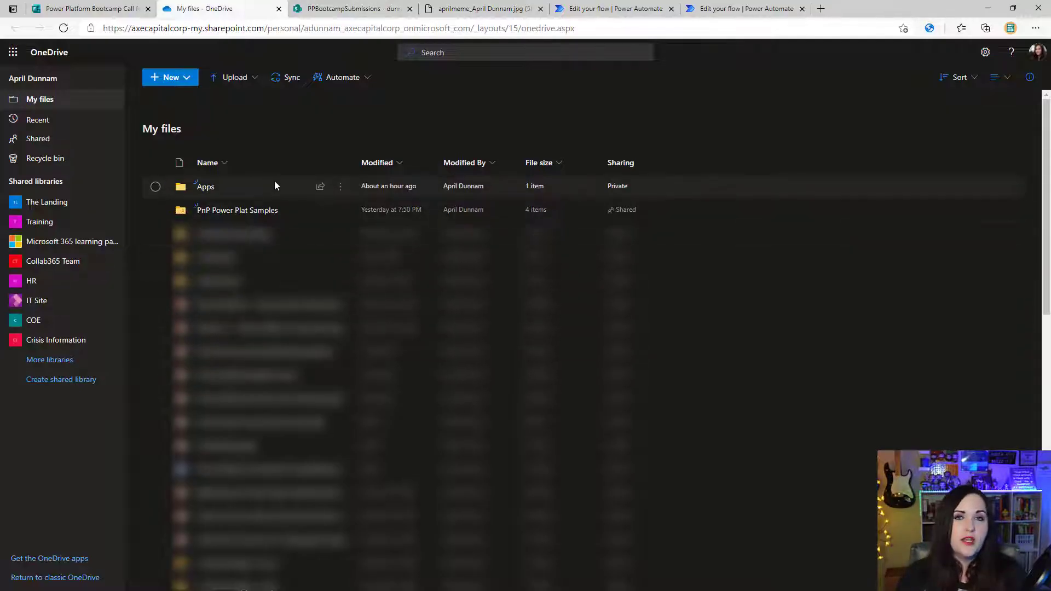
Browse OneDrive through Apps > Microsoft Forms to the Power Platform Bootcamp Call for Speakers folder.
left_click(211, 194)
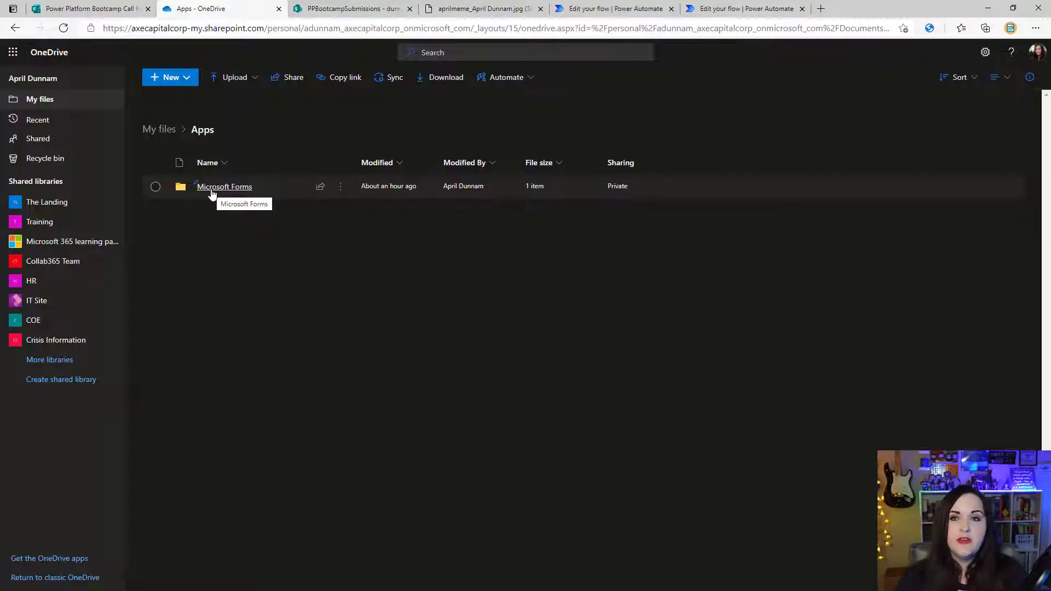
left_click(211, 191)
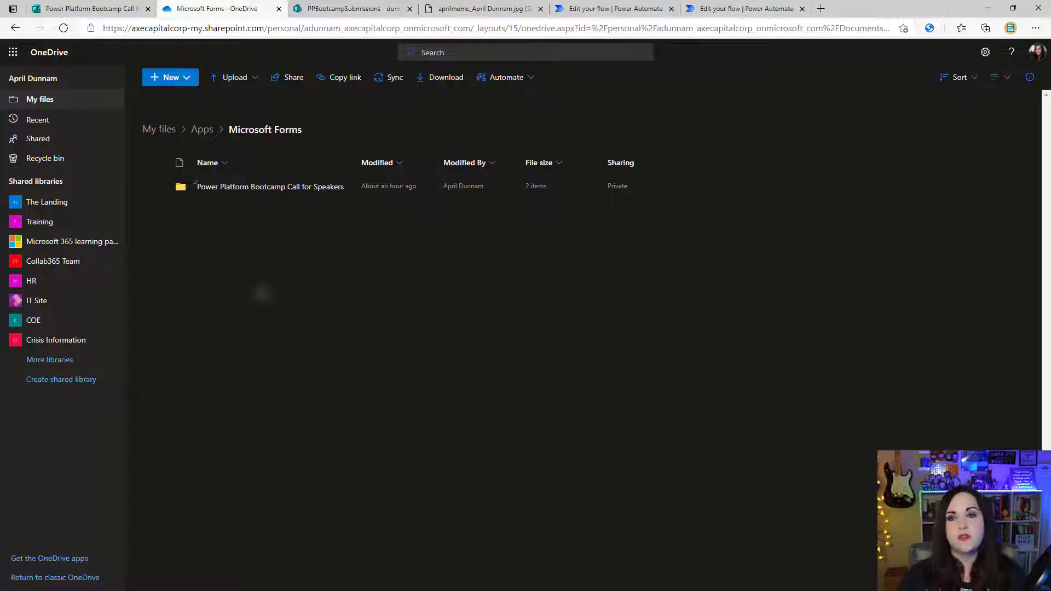
left_click(289, 190)
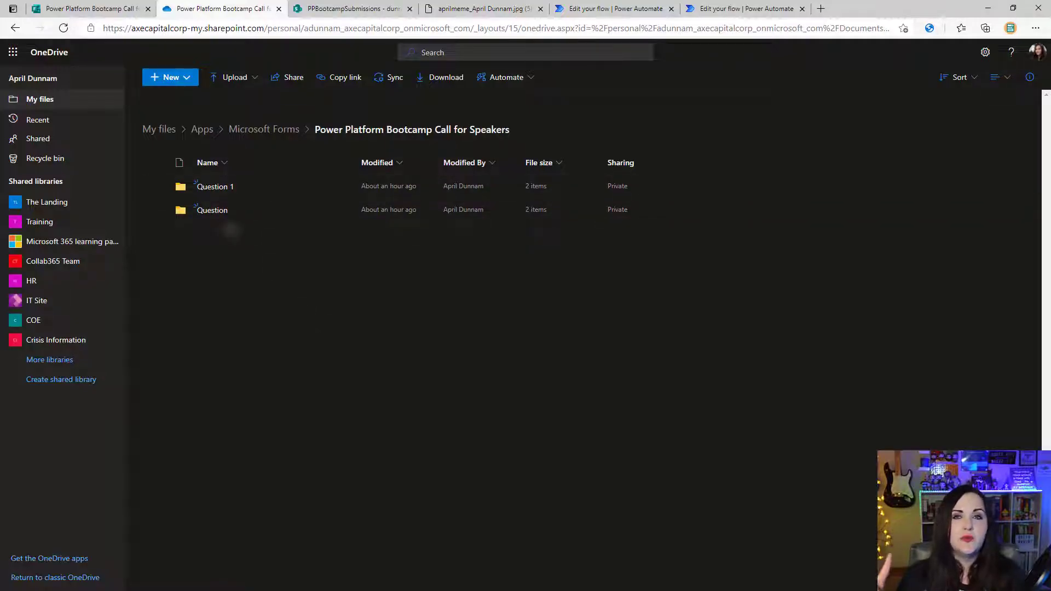
Scroll through the form's questions in the designer, then return to the OneDrive folder.
left_click(114, 6)
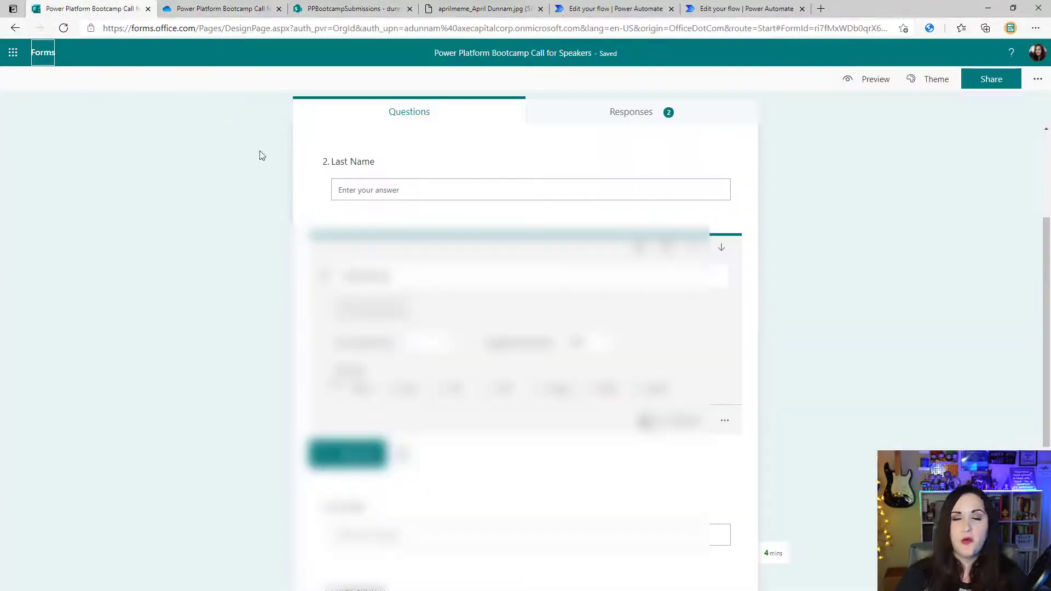
scroll(525, 329, "down", 5)
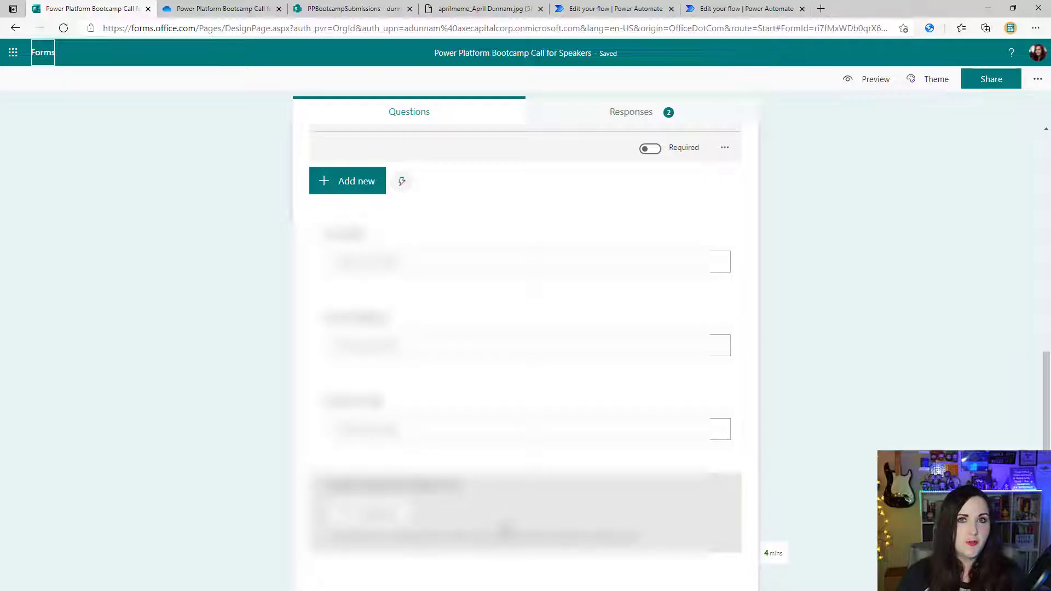
scroll(525, 329, "up", 5)
left_click(233, 10)
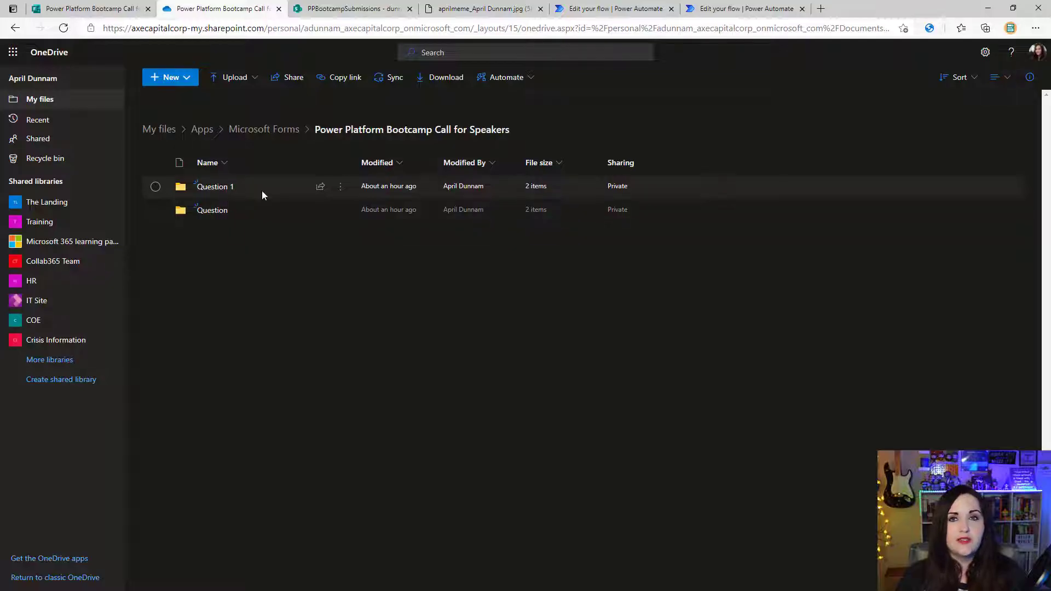
Open the Question 1 folder with the two uploaded jpg pictures, then return to the flow editor.
left_click(217, 192)
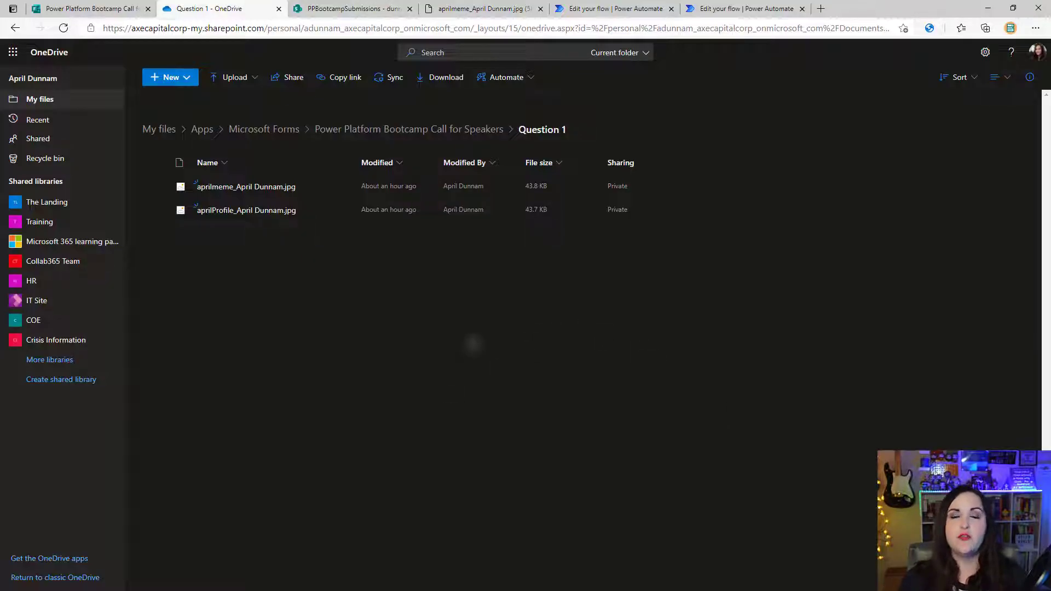
left_click(613, 9)
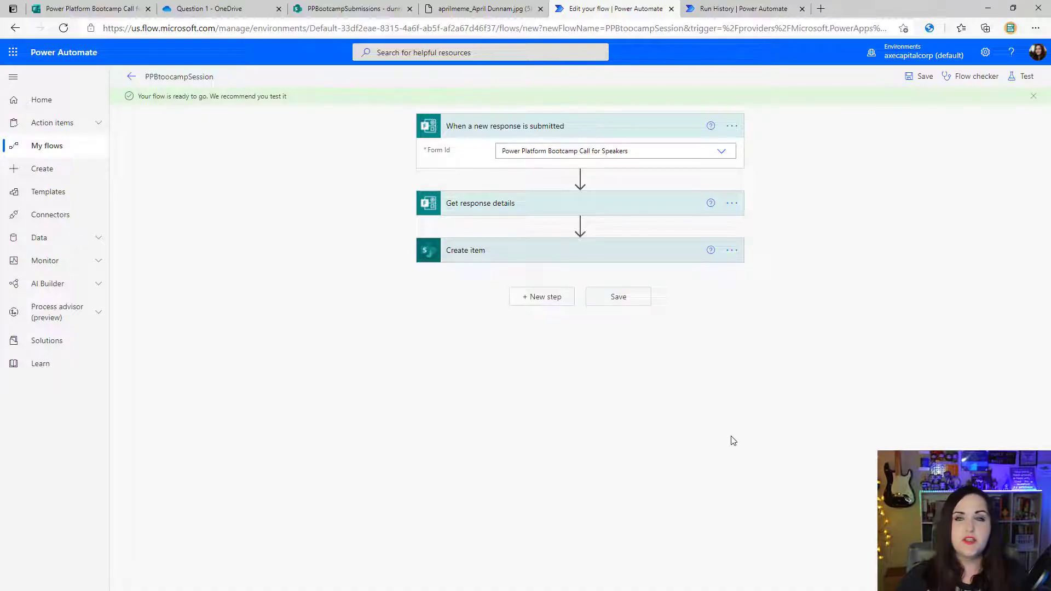
Save the PPBtoocampSession flow and return to the Call for Speakers form designer.
left_click(924, 76)
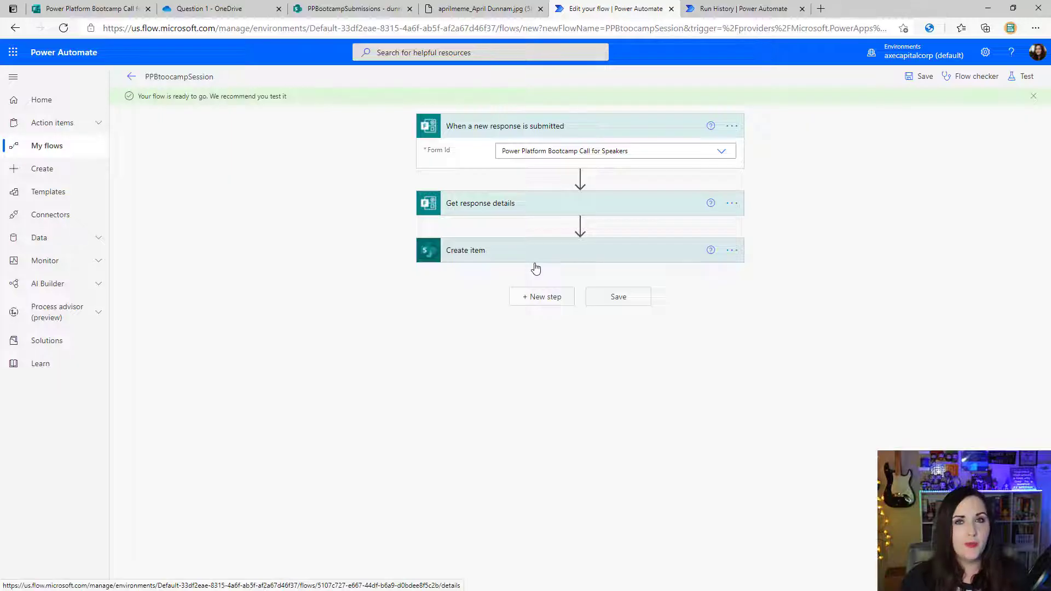
left_click(88, 8)
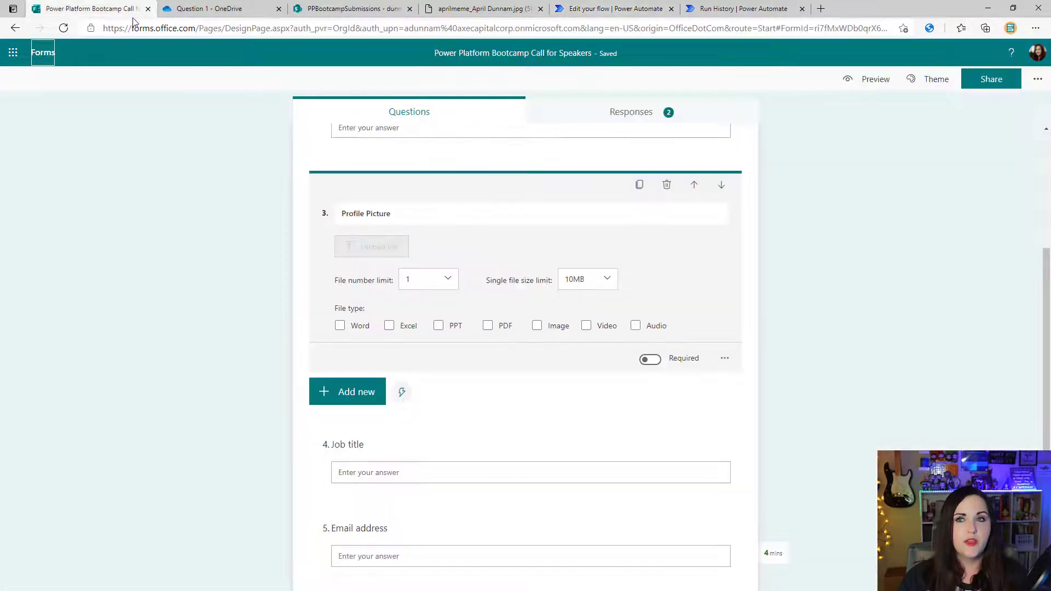
Preview the Call for Speakers form, fill in a first and last name, upload a profile picture, and submit.
left_click(884, 82)
left_click(448, 235)
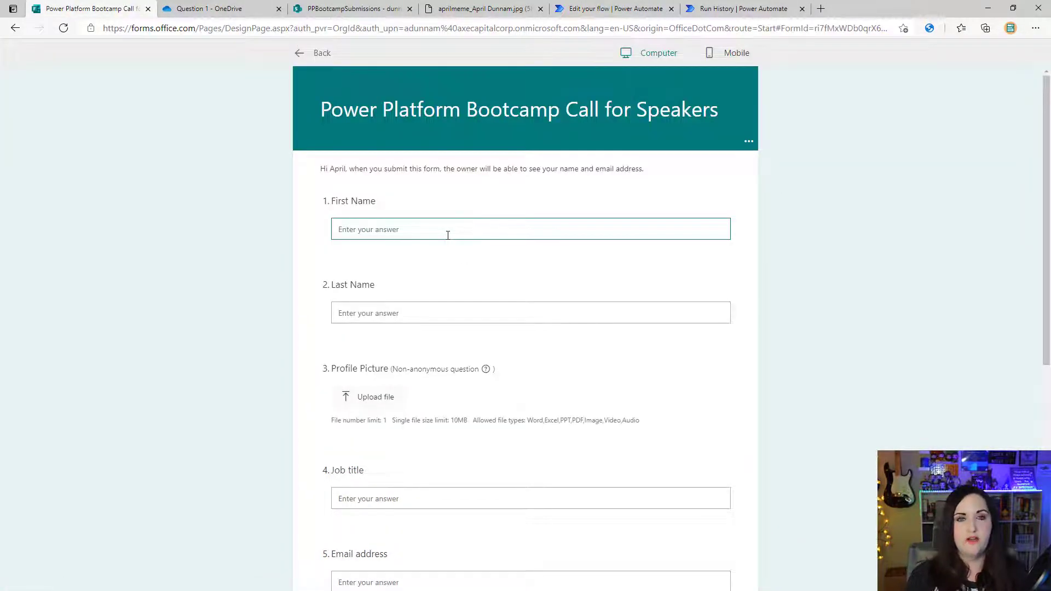
type("Jane")
key("Tab")
type("Doe")
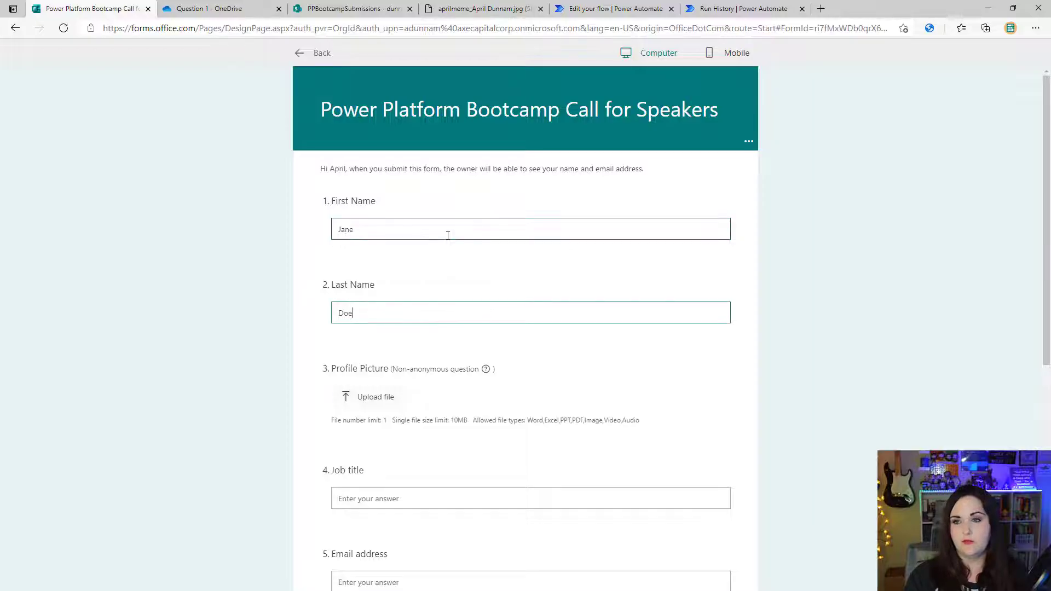
left_click(370, 398)
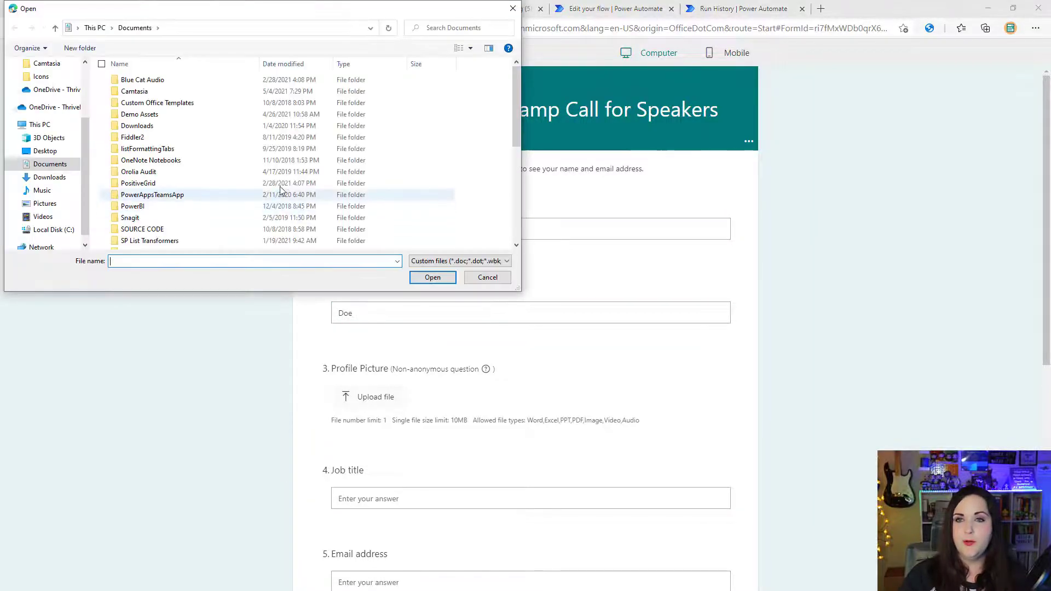
left_click(45, 203)
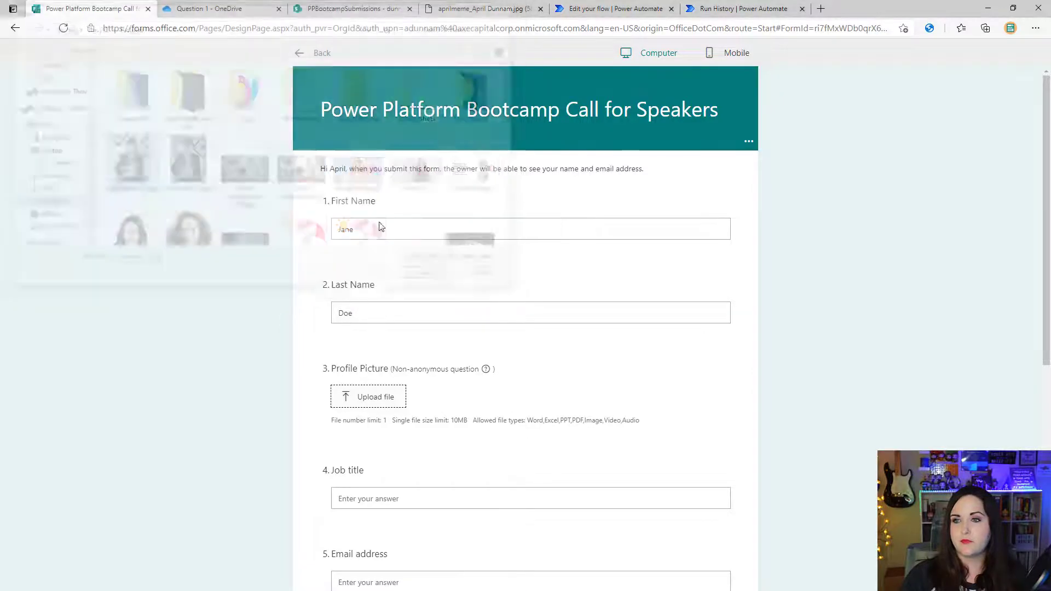
scroll(382, 227, "down", 7)
left_click(365, 440)
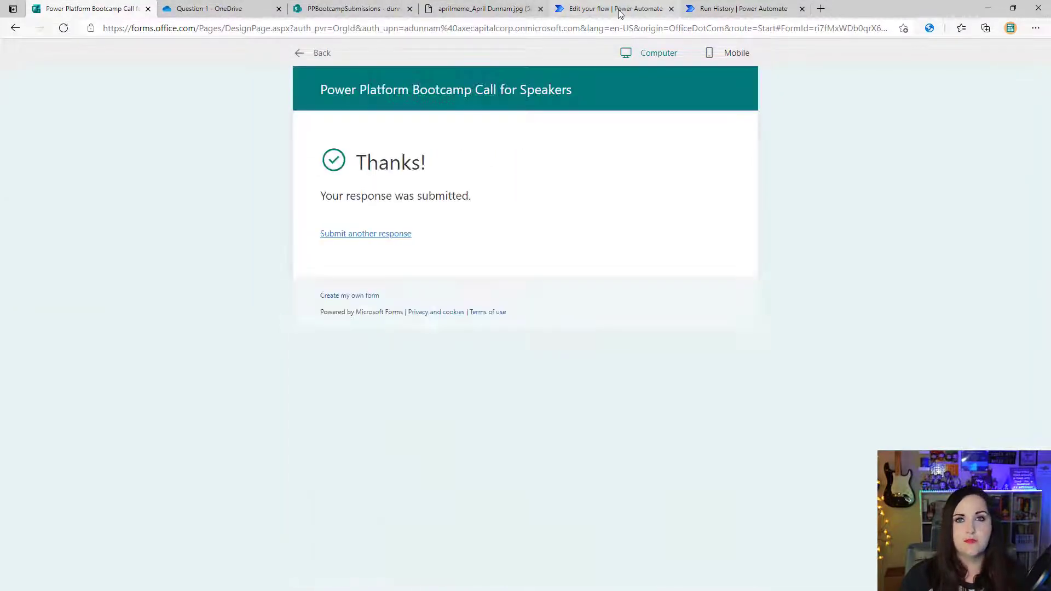
Open the latest flow run and expand its Get response details step.
left_click(618, 13)
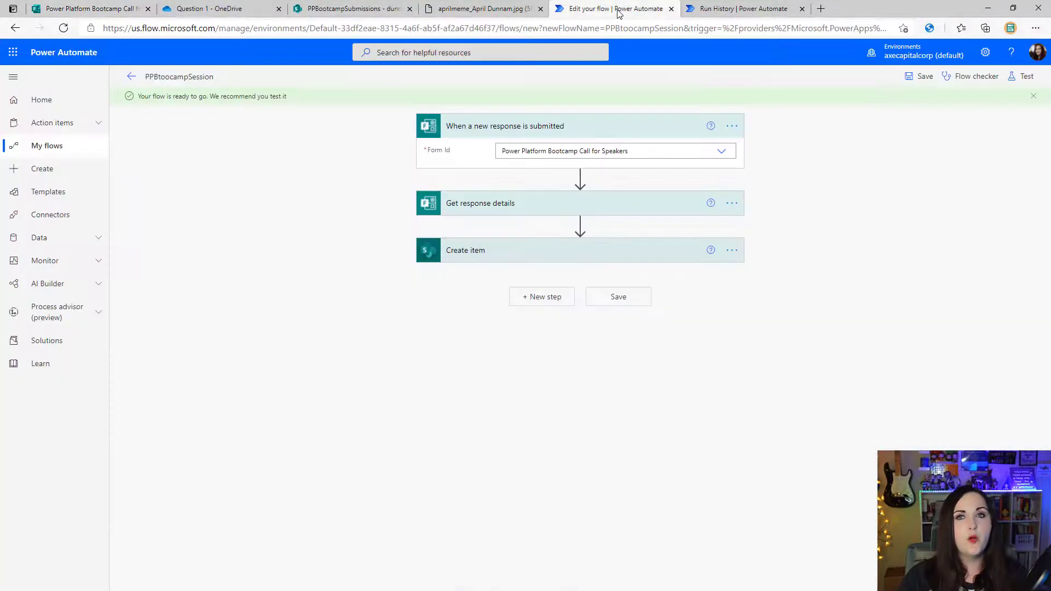
left_click(127, 79)
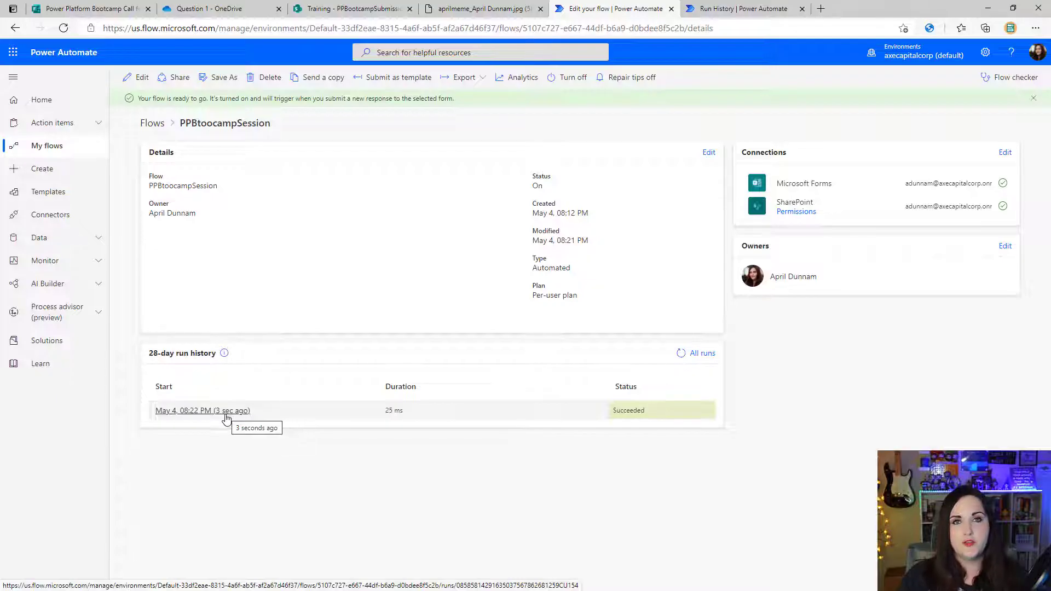
left_click(226, 419)
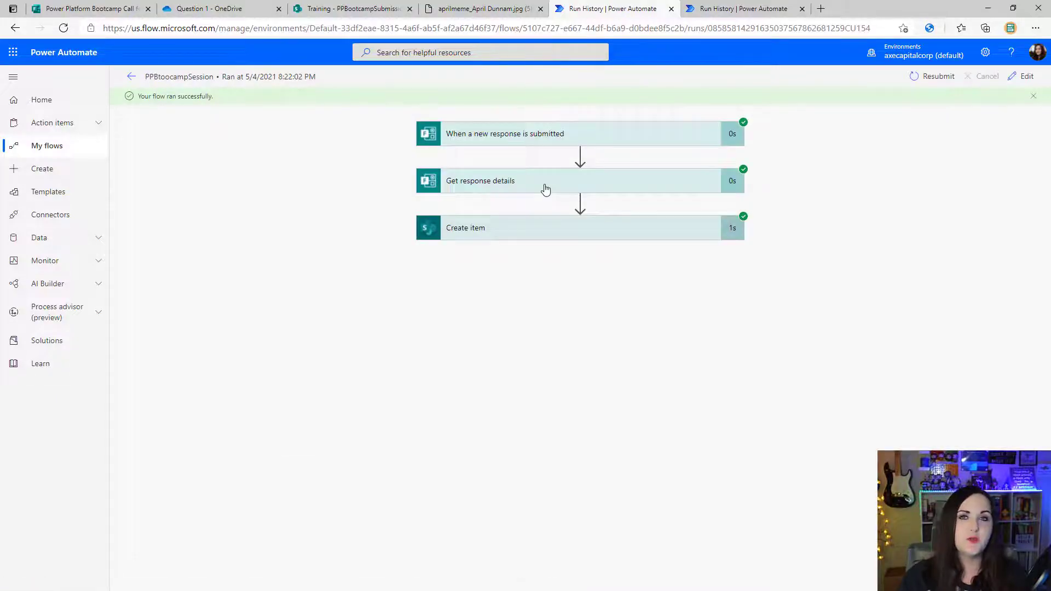
left_click(546, 188)
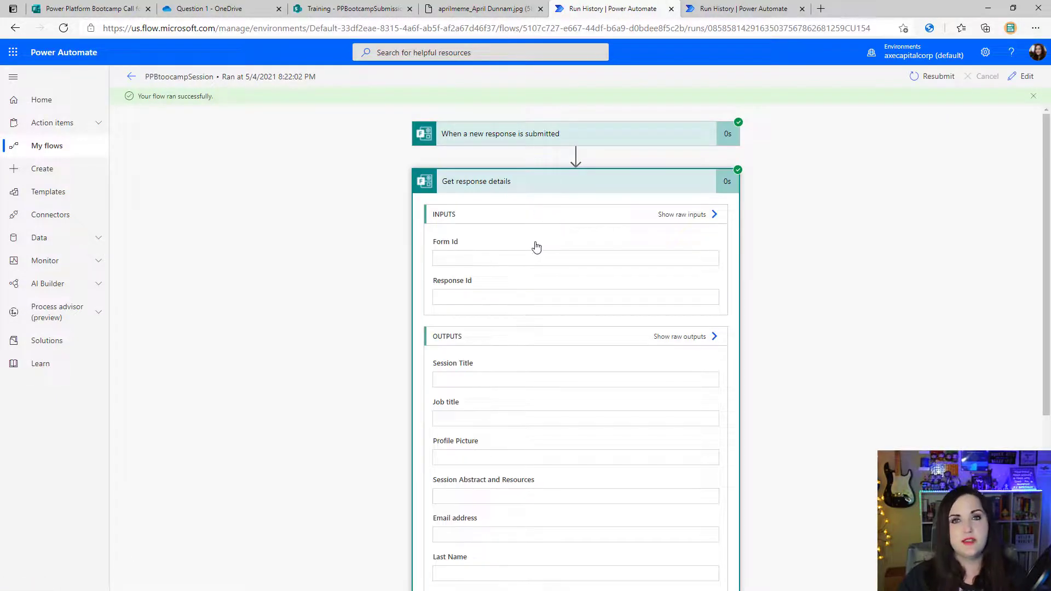
Select and copy the full Profile Picture JSON from the run output.
scroll(350, 332, "down", 1)
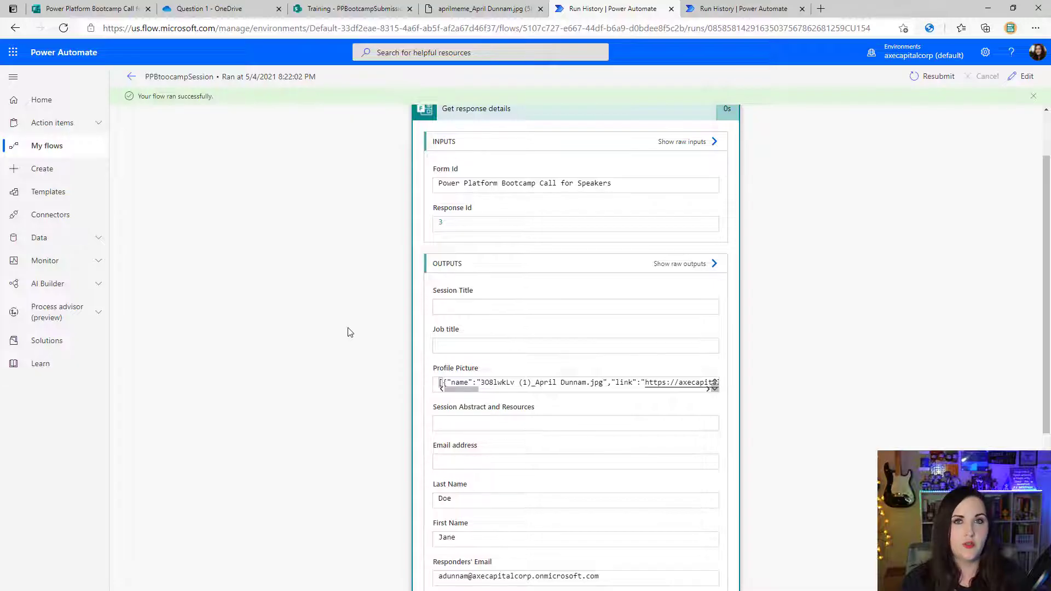
scroll(369, 342, "down", 1)
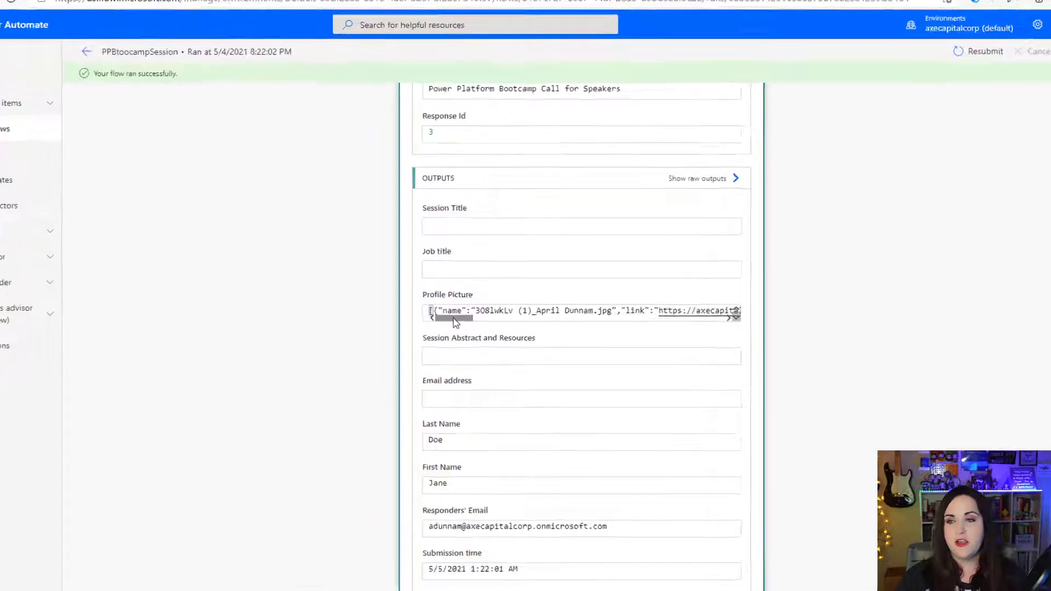
left_click_drag(454, 322, 431, 318)
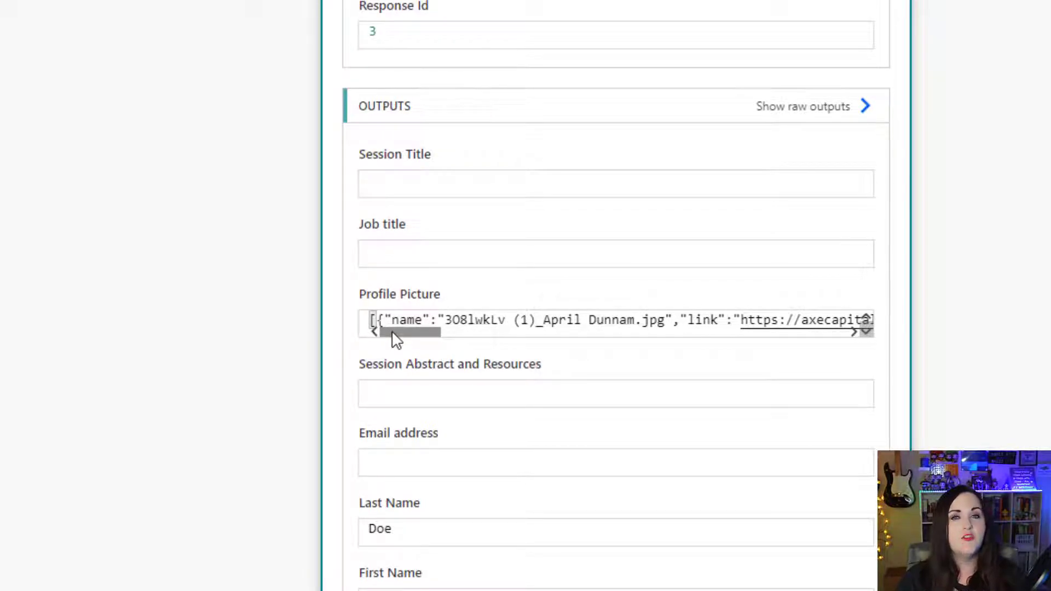
left_click_drag(438, 320, 724, 348)
left_click(694, 319)
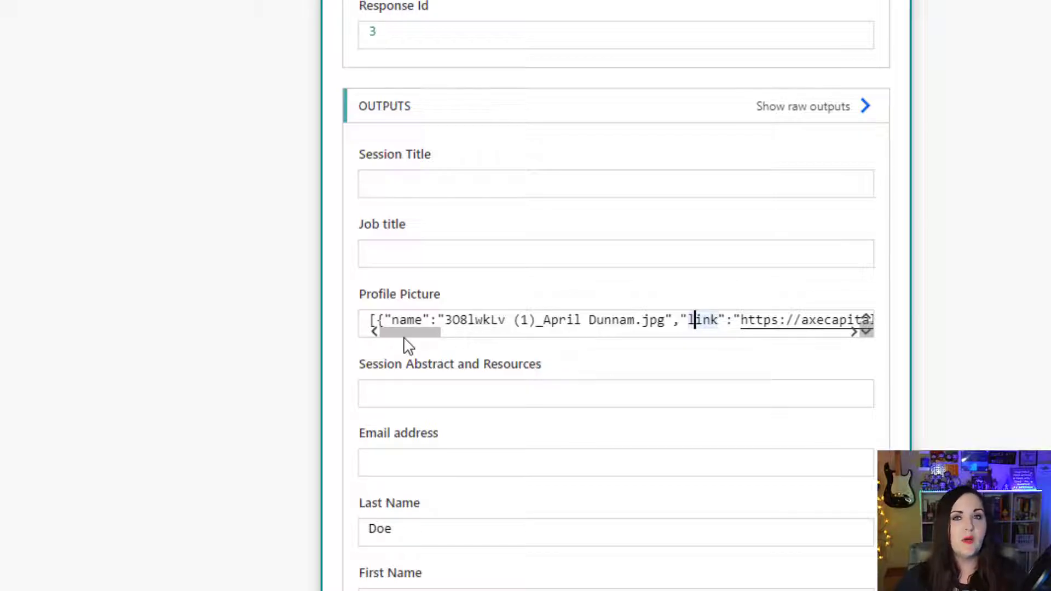
scroll(410, 343, "right", 3)
scroll(422, 344, "left", 3)
left_click(424, 314)
key("ctrl+a")
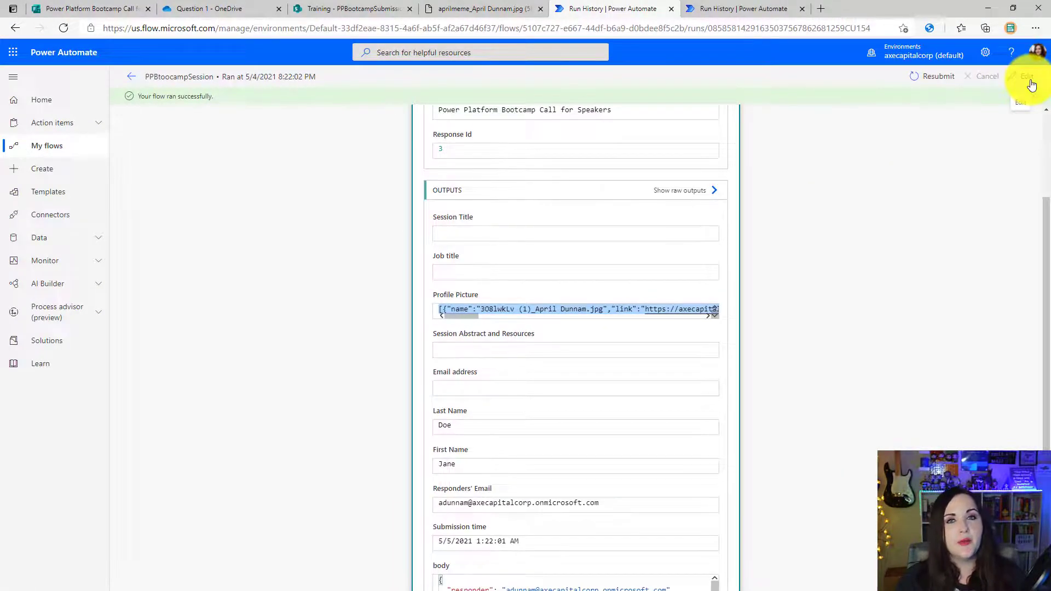
Add a Parse JSON step after Create item with Profile Picture as its Content.
left_click(1031, 85)
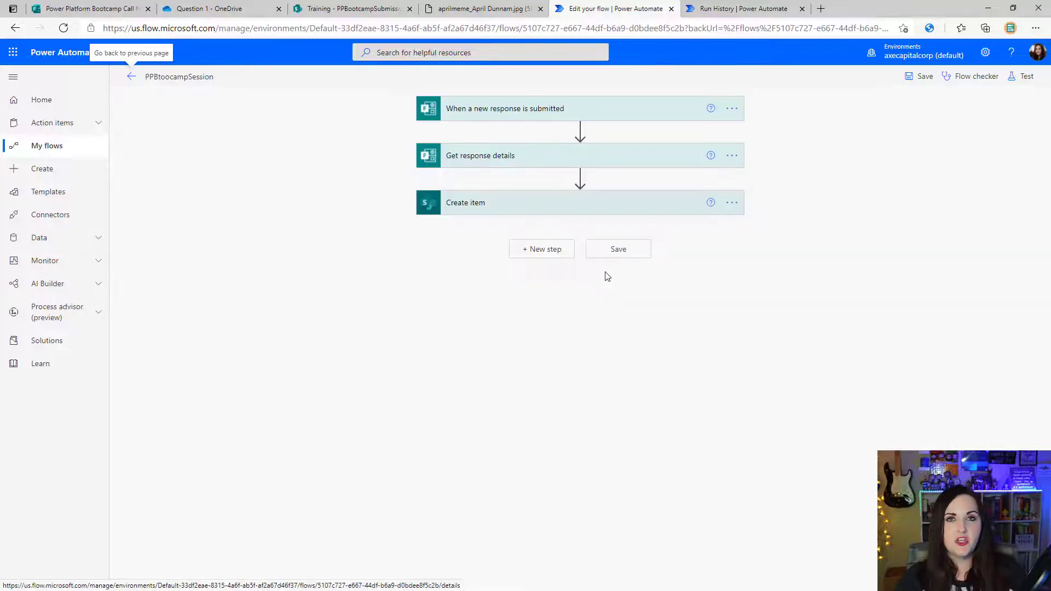
left_click(543, 253)
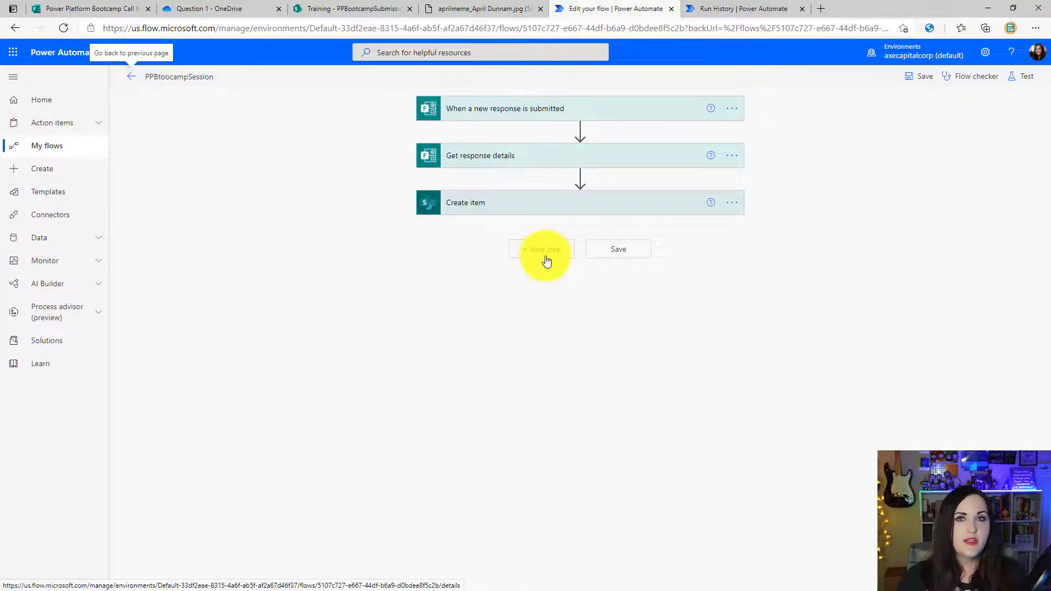
type("parse")
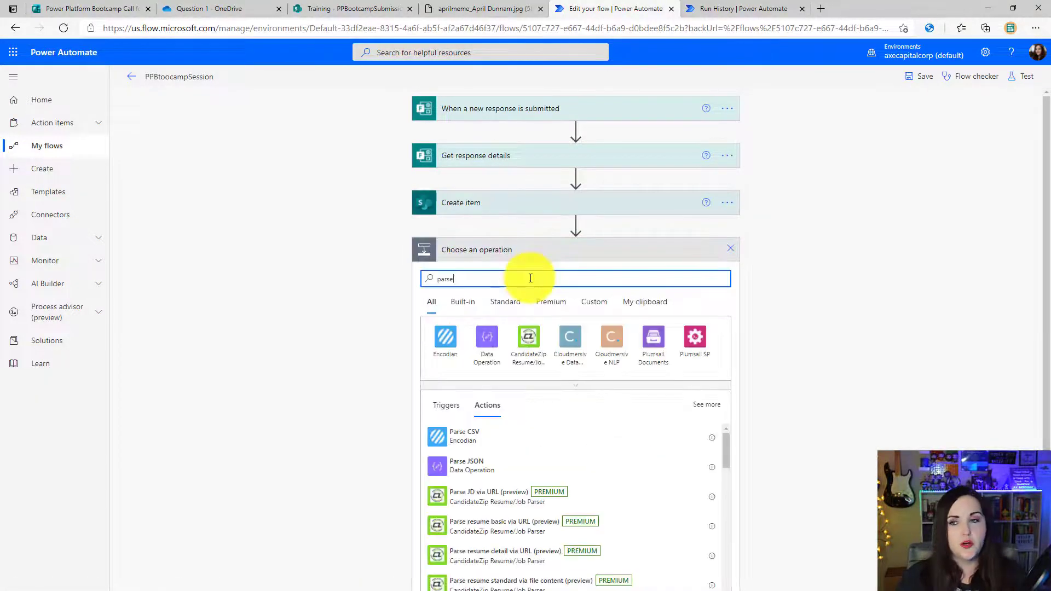
left_click(525, 475)
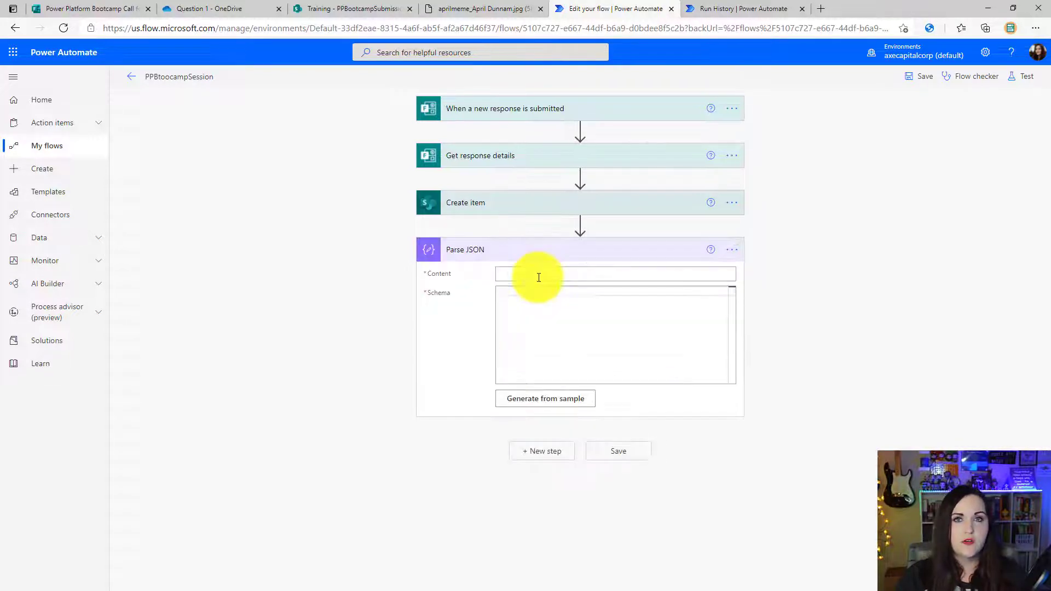
left_click(537, 276)
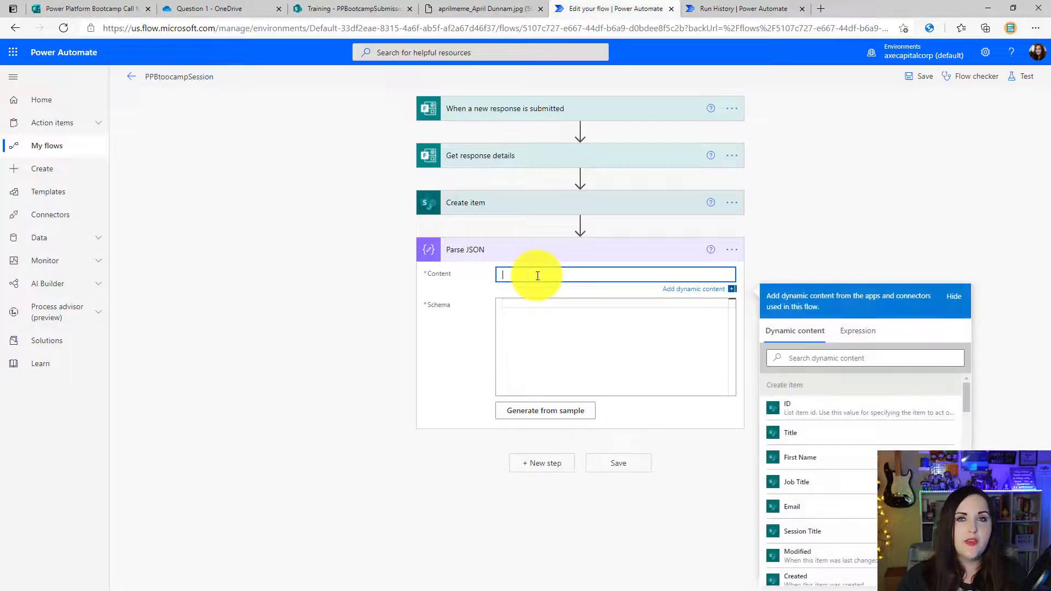
left_click(841, 360)
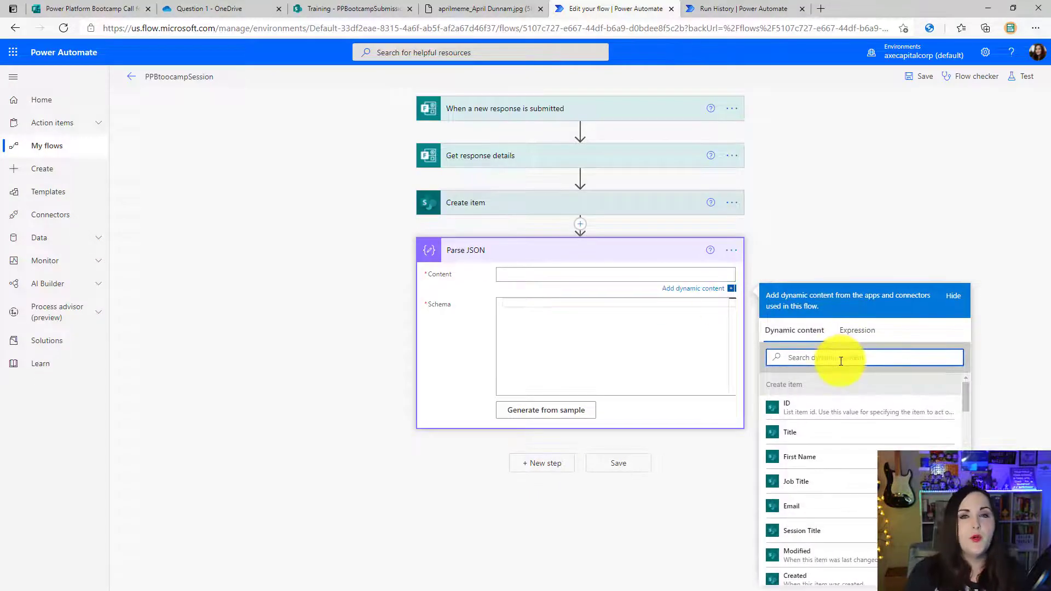
type("pictu")
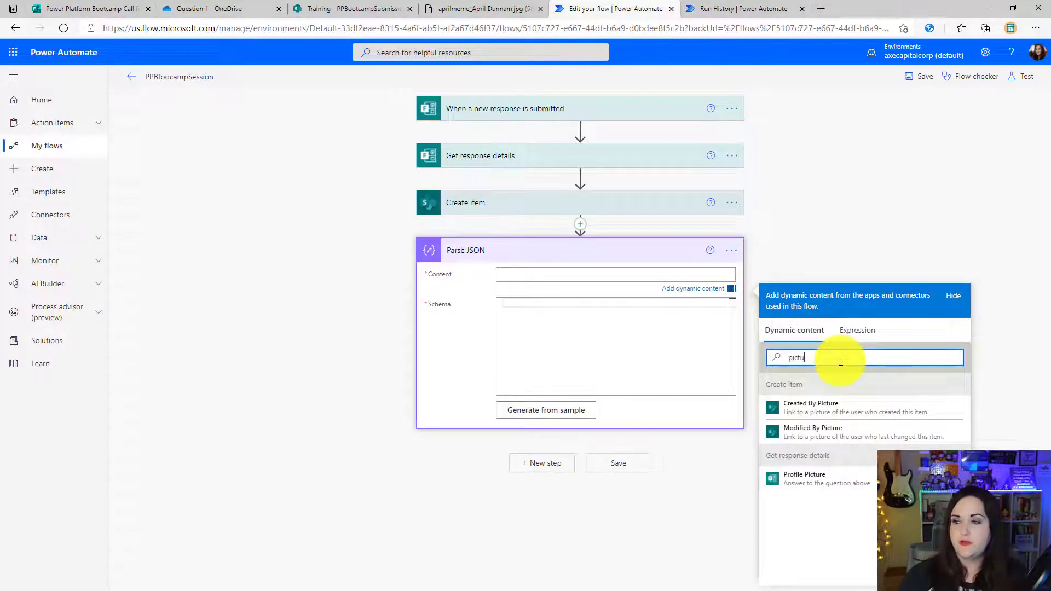
left_click(859, 483)
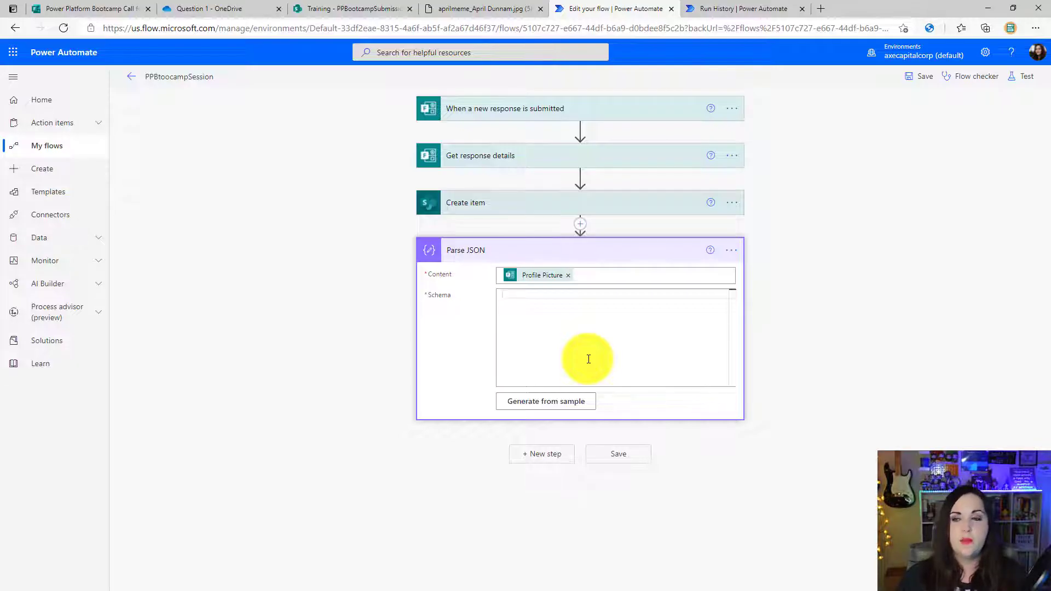
Generate the Parse JSON schema from the pasted Profile Picture sample.
left_click(585, 407)
key("ctrl+v")
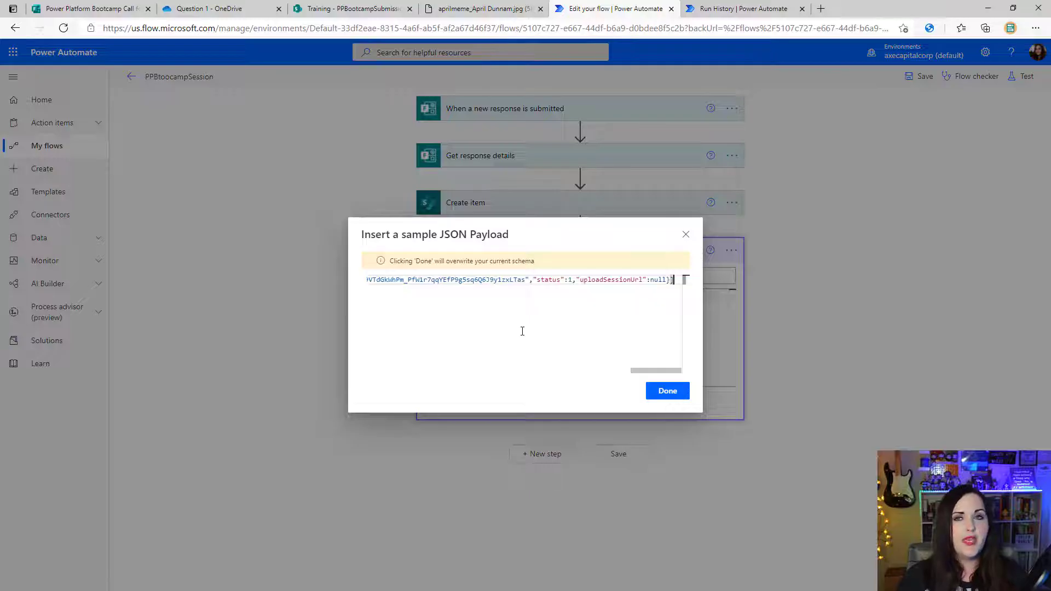
left_click(664, 397)
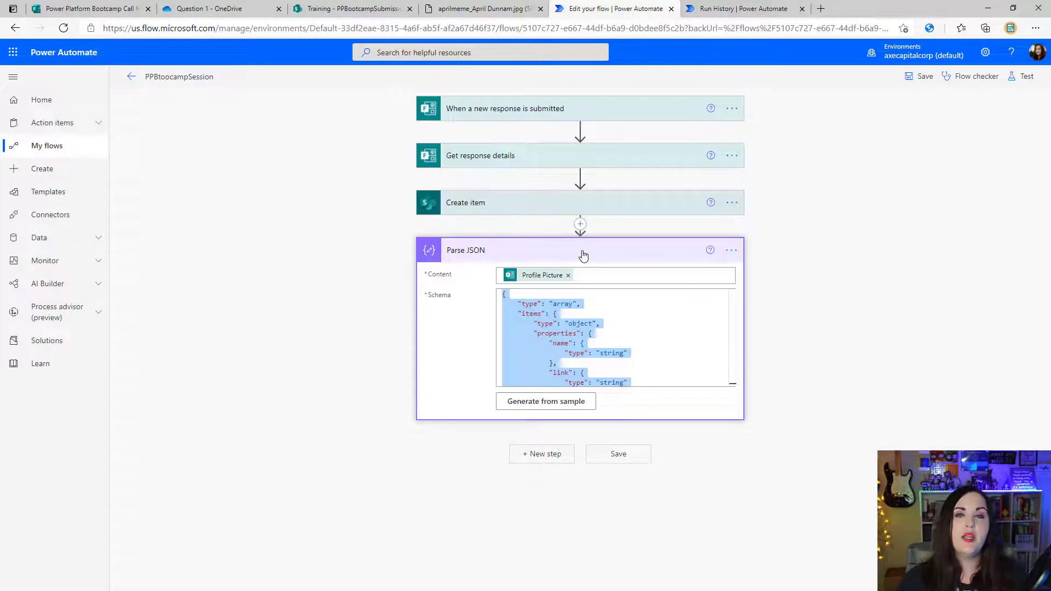
left_click(583, 253)
left_click(550, 307)
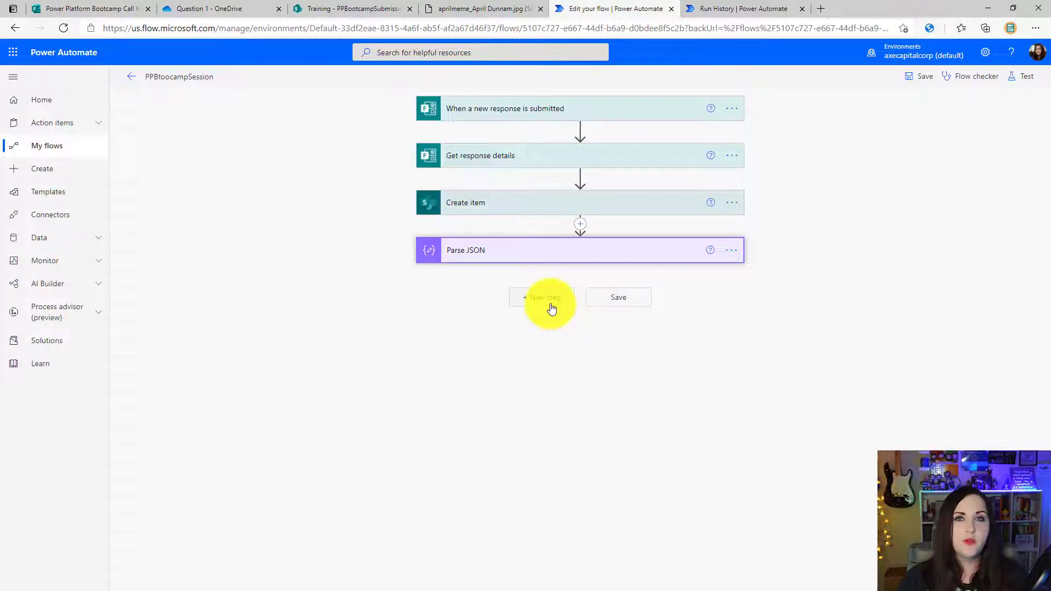
Add a OneDrive 'Get file content using path' step with the Question 1 folder path in File Path.
left_click(551, 308)
type("get file")
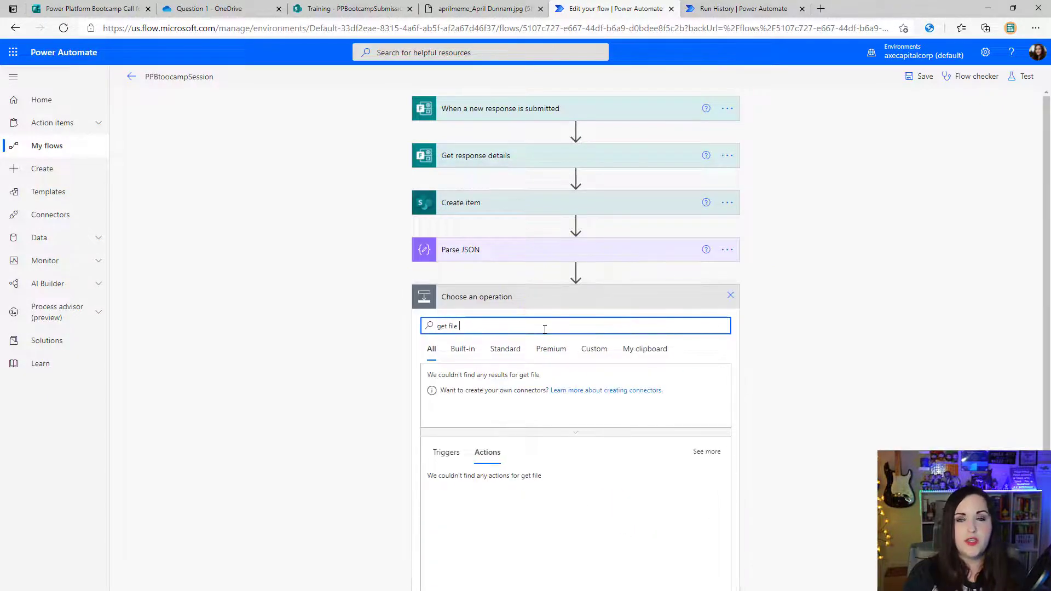
type(" content")
scroll(567, 478, "down", 2)
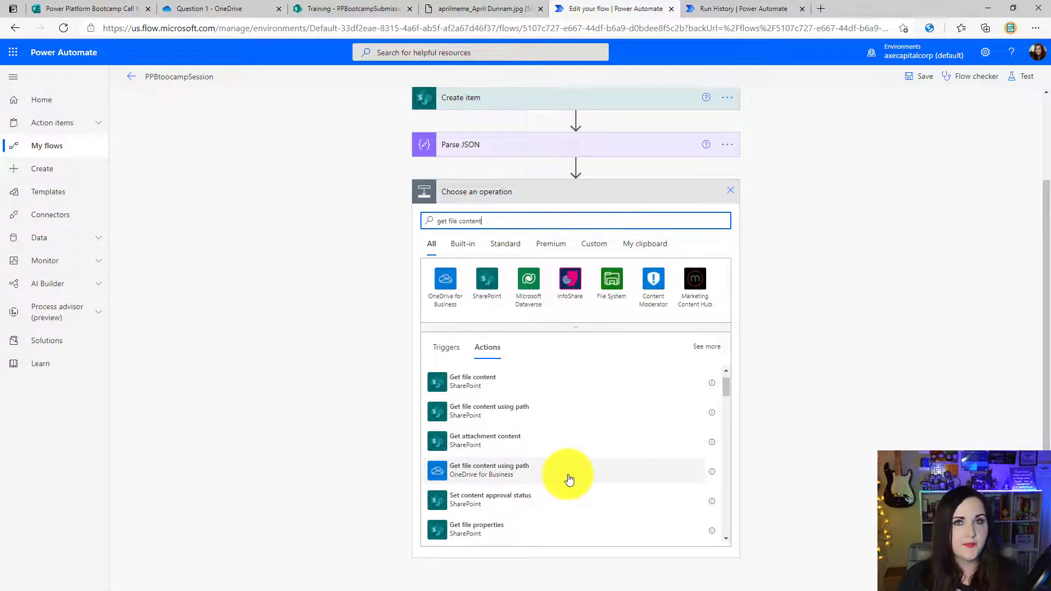
left_click(569, 479)
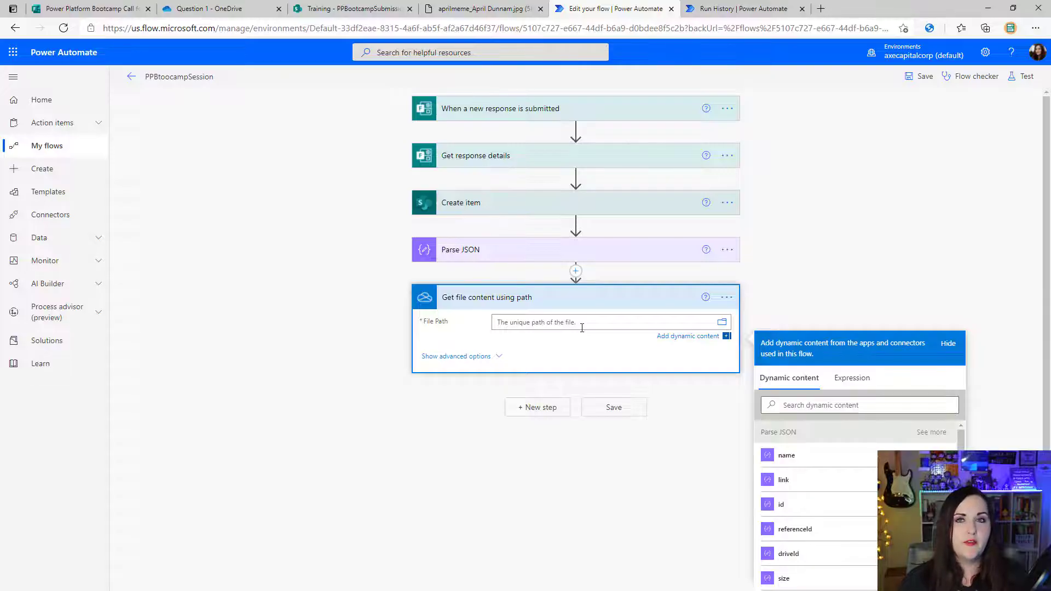
left_click(208, 9)
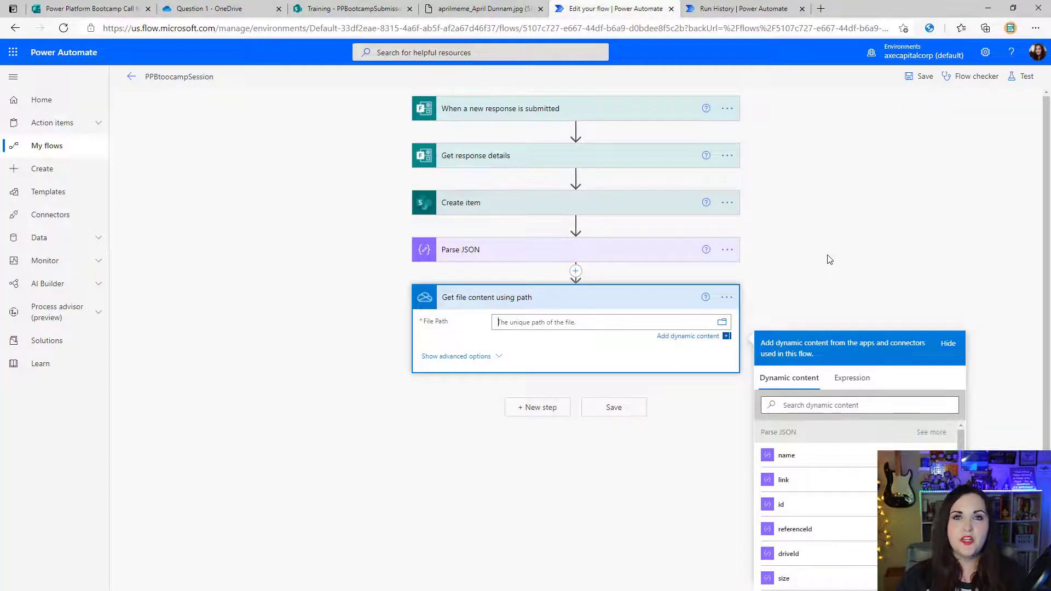
type("/Apps/Microsoft Forms/Power Platform Bootcamp Call for Speakers/Question 1/")
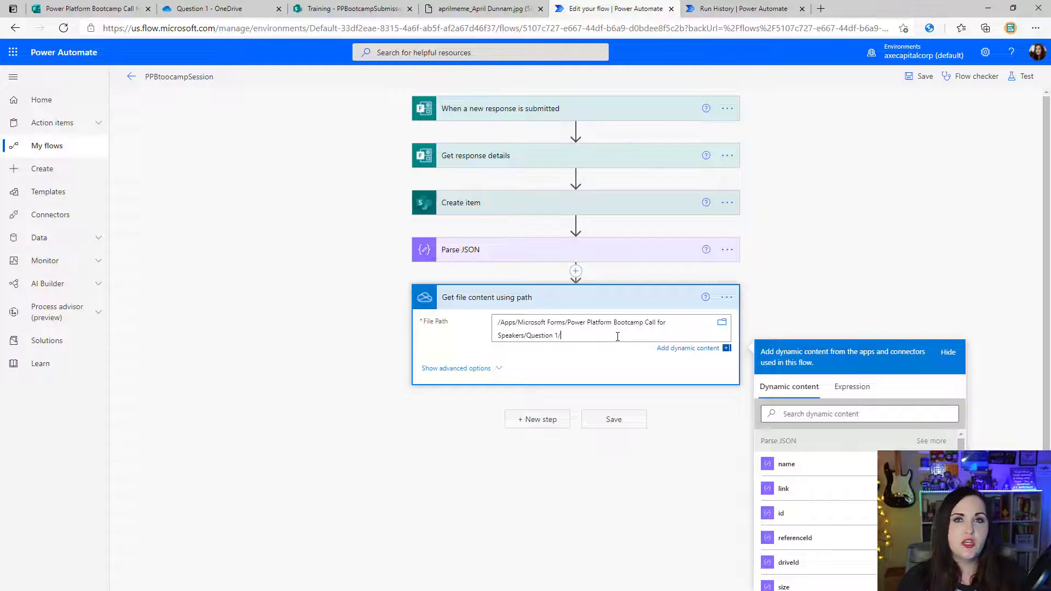
Append the expression first(body('Parse_JSON'))?['name'] to the File Path and save the flow.
scroll(854, 334, "down", 1)
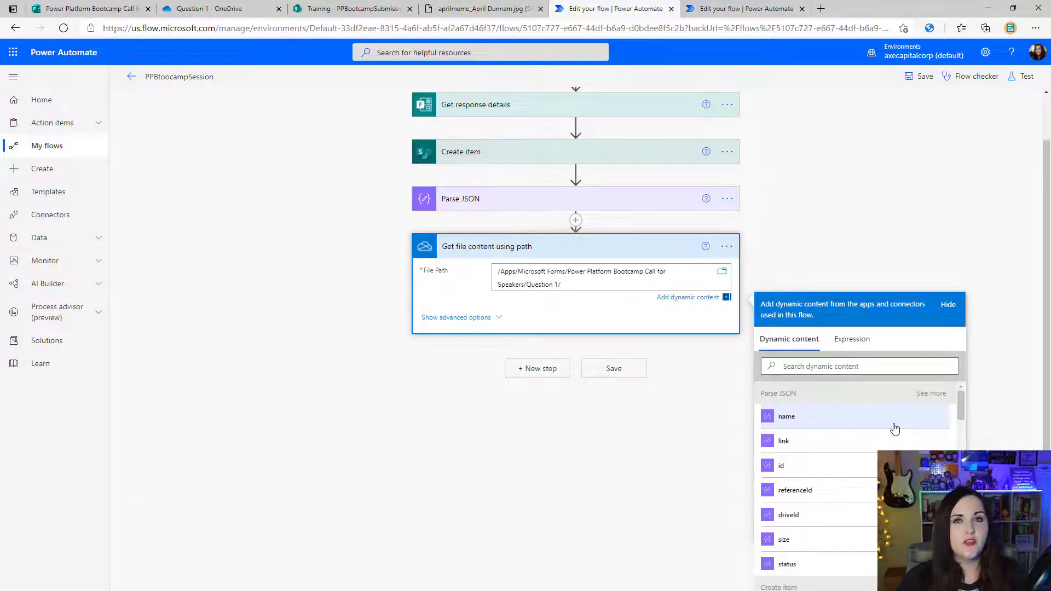
left_click(850, 349)
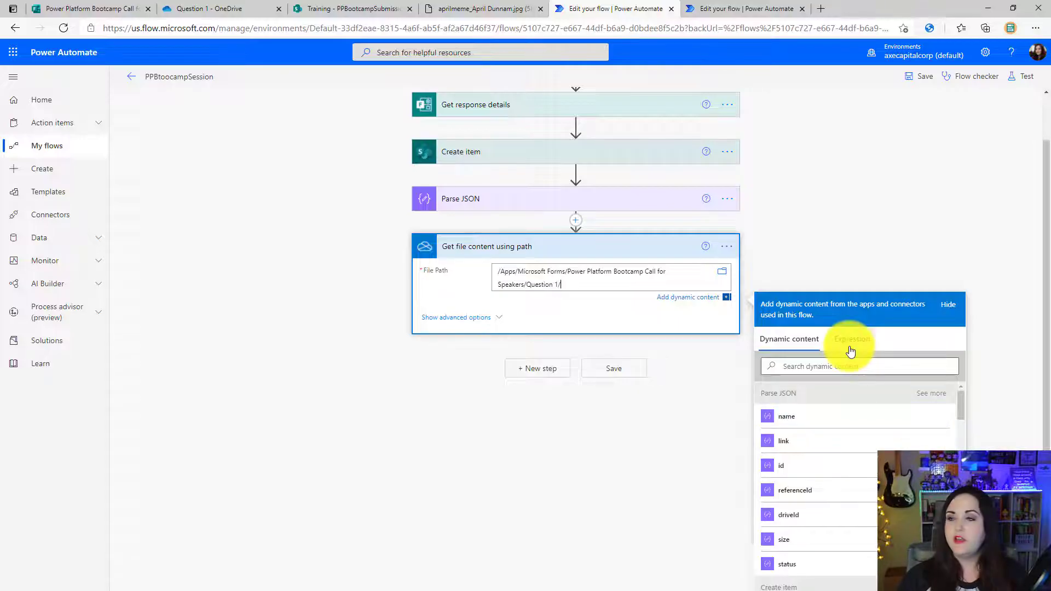
type("first(body('Parse_JSON'))?['name']")
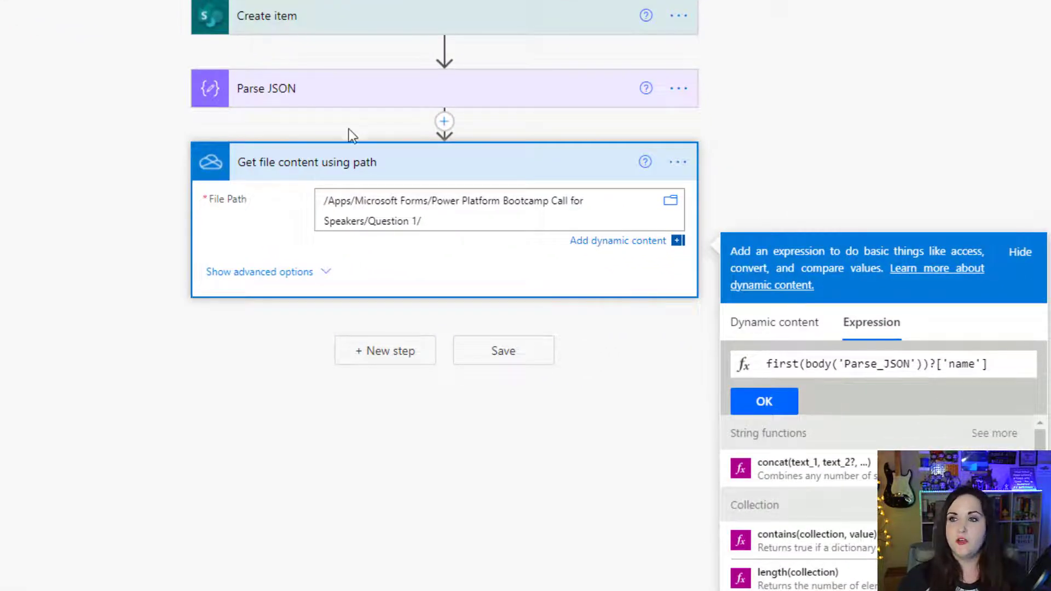
left_click(764, 401)
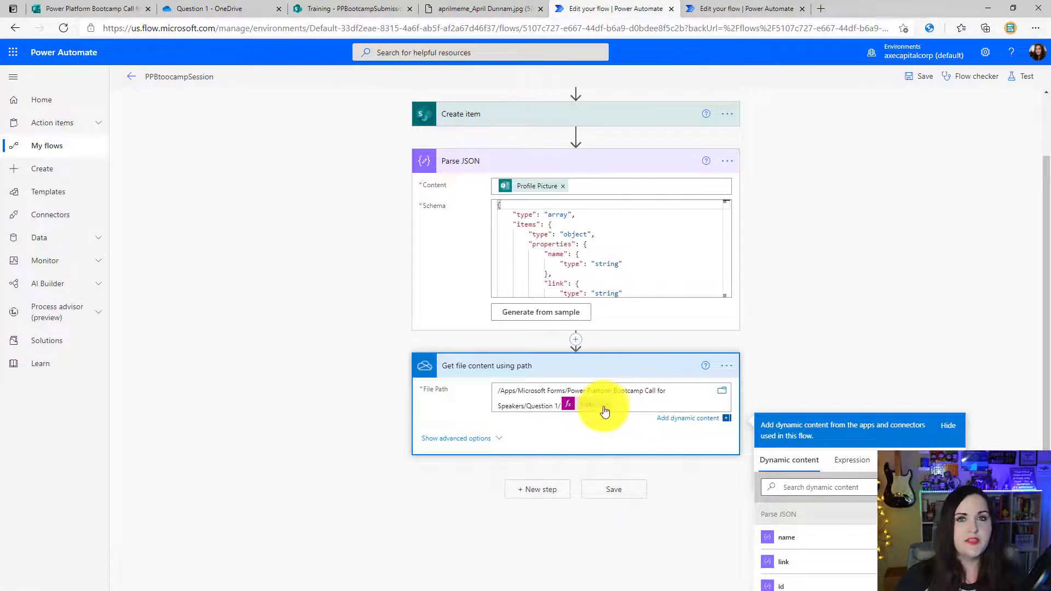
left_click(924, 80)
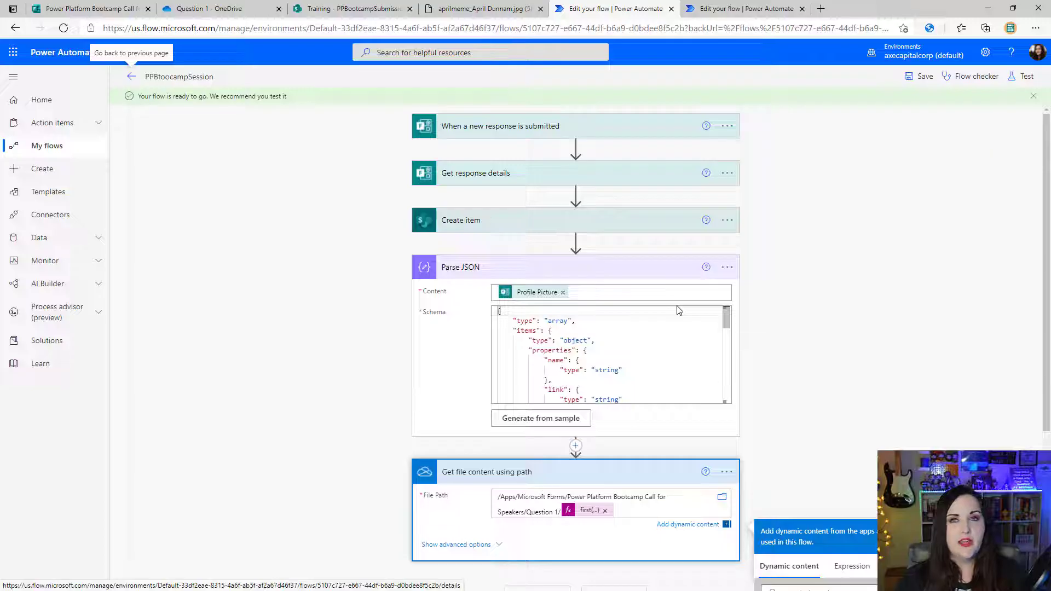
Add a SharePoint Add attachment step targeting the Training site, PPBootcampSubmissions list, and the created item's ID.
scroll(603, 416, "down", 3)
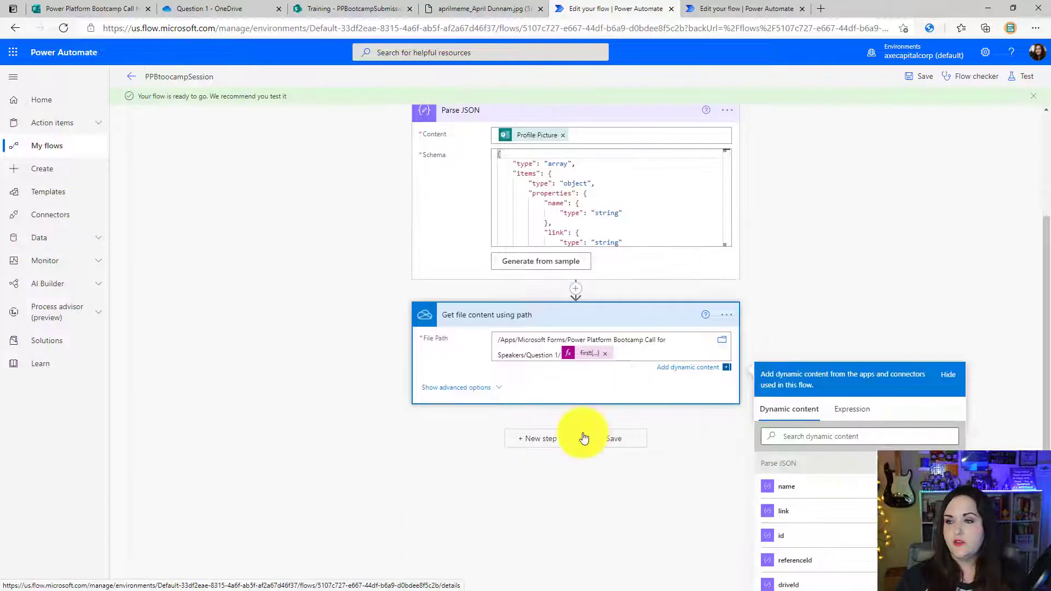
left_click(536, 441)
type("add att")
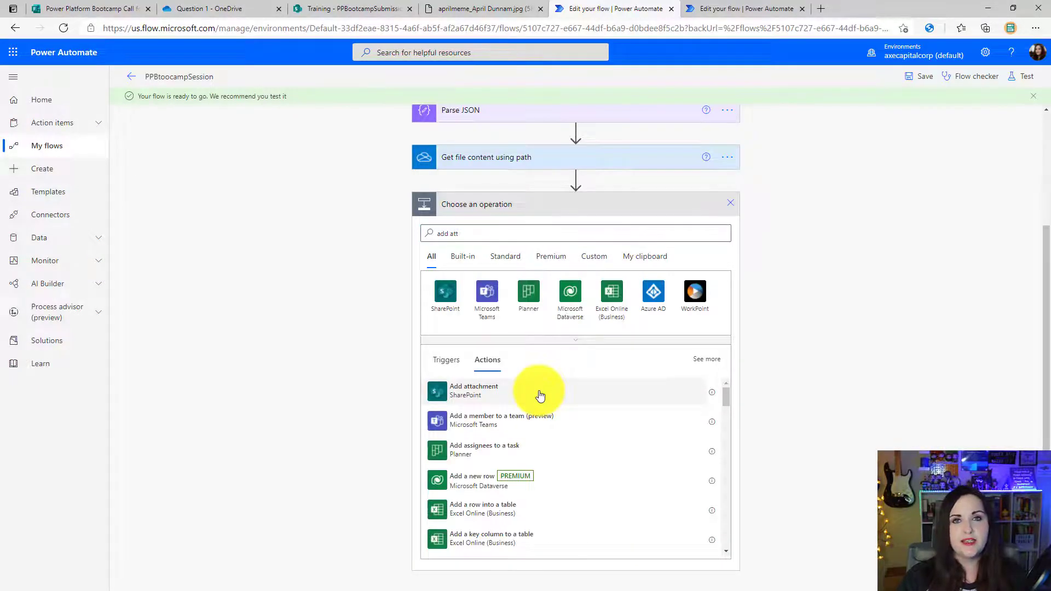
left_click(539, 393)
left_click(724, 392)
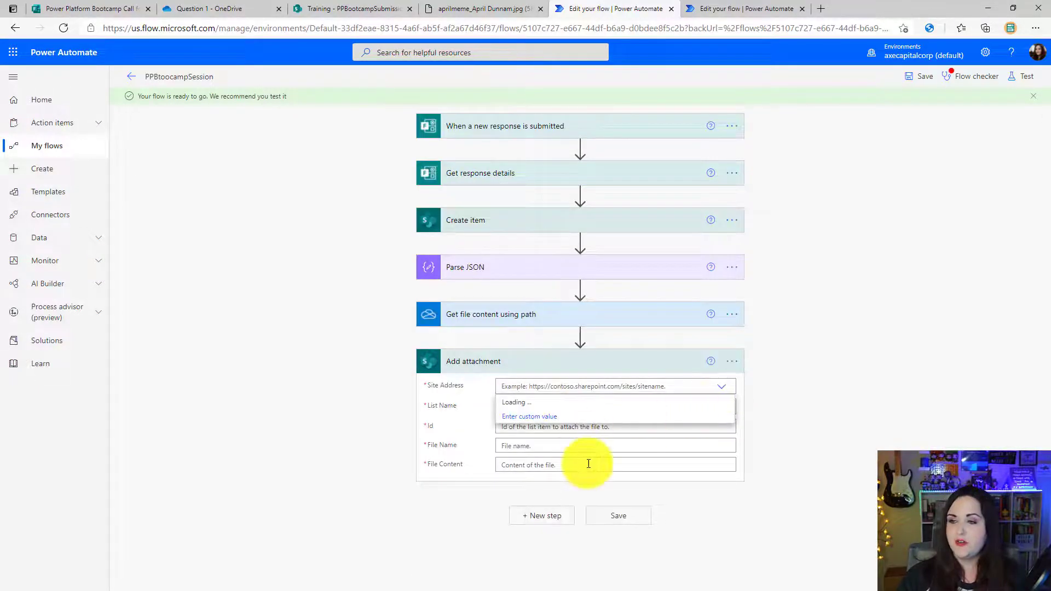
left_click(722, 417)
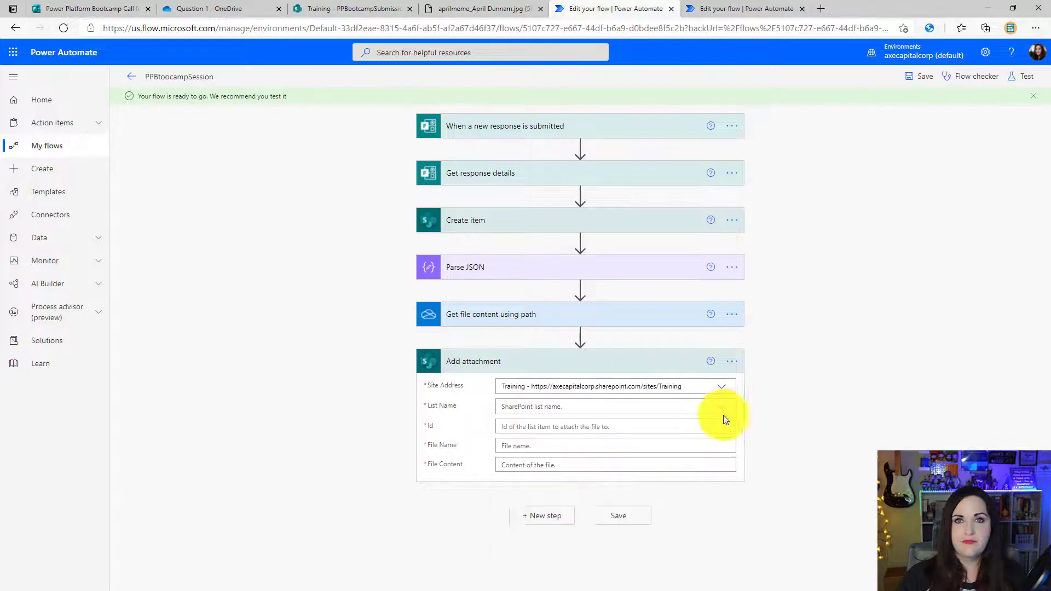
left_click(557, 428)
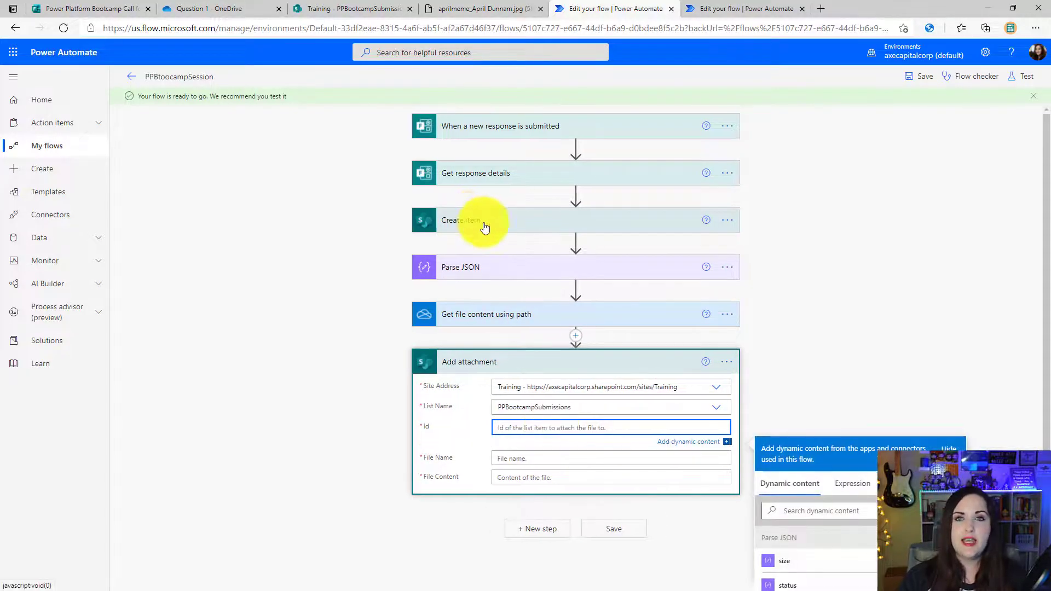
scroll(876, 344, "down", 3)
left_click(820, 482)
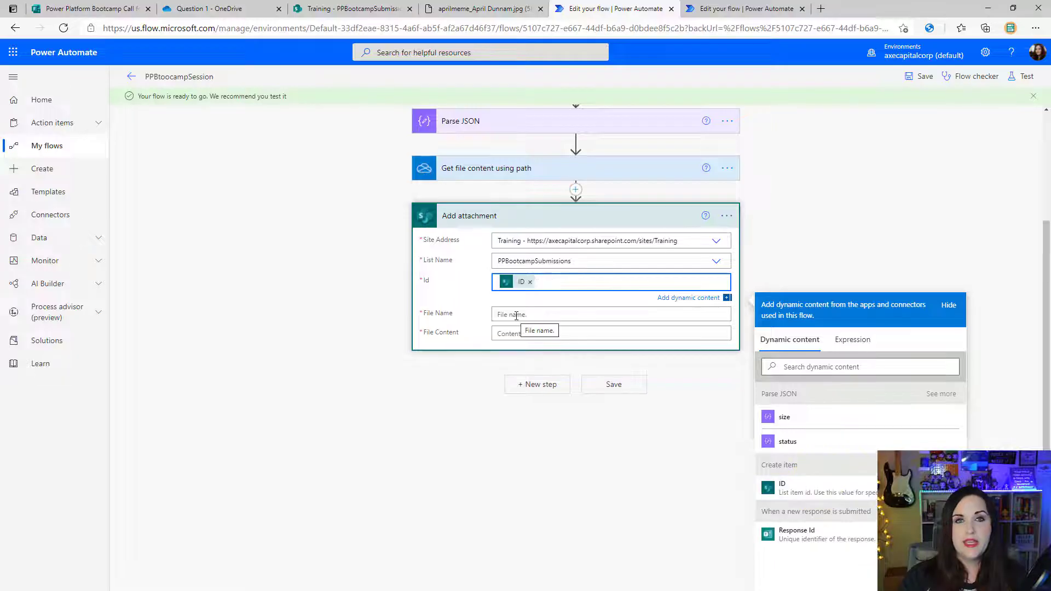
Set the attachment name to first(body('Parse_JSON'))?['name'], content to File content, and save.
left_click(516, 314)
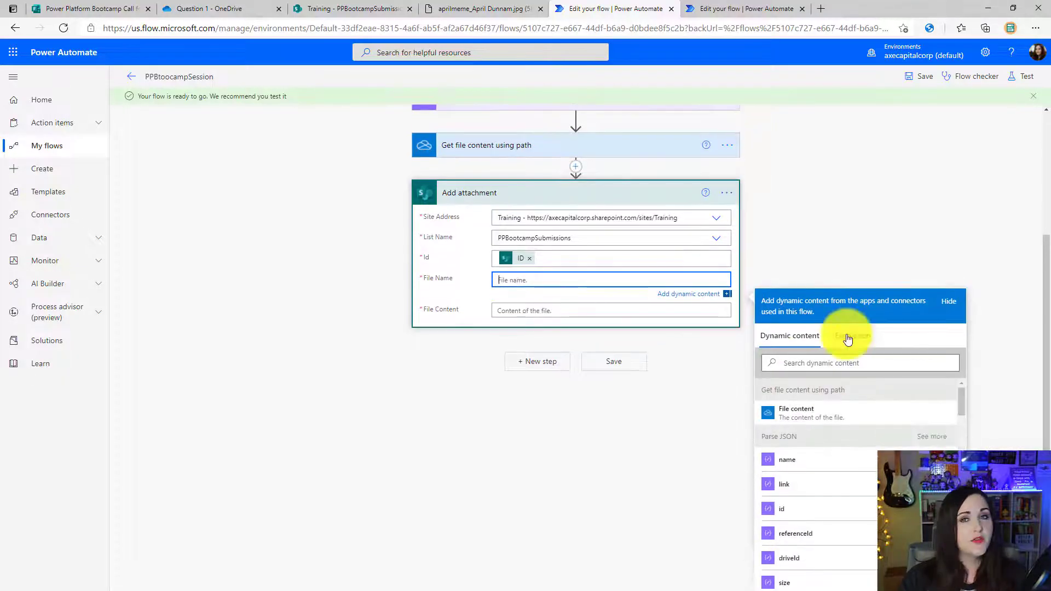
left_click(848, 339)
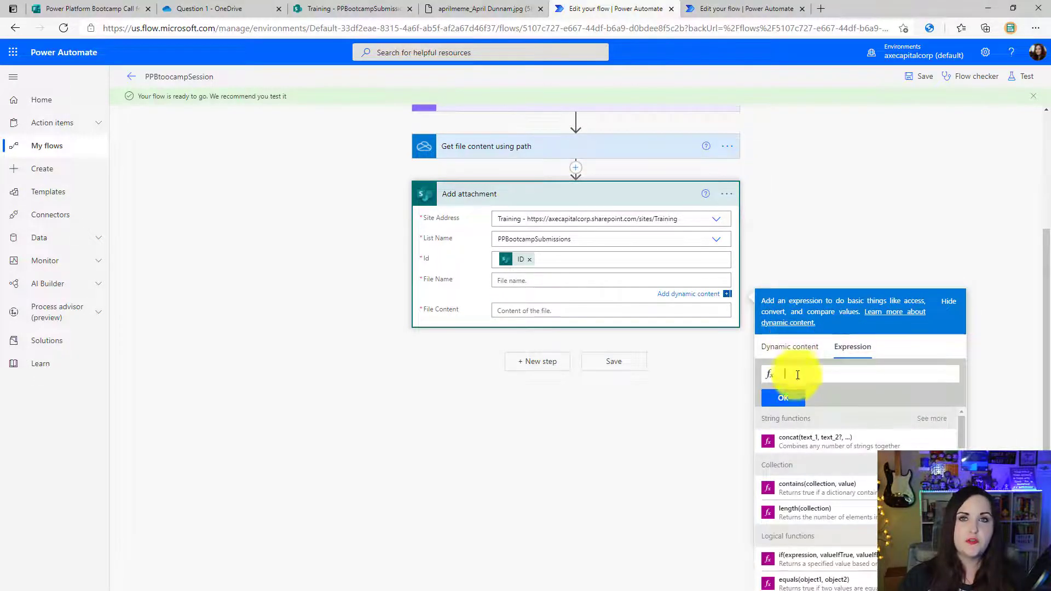
type("first(body('Parse_JSON'))?['name']")
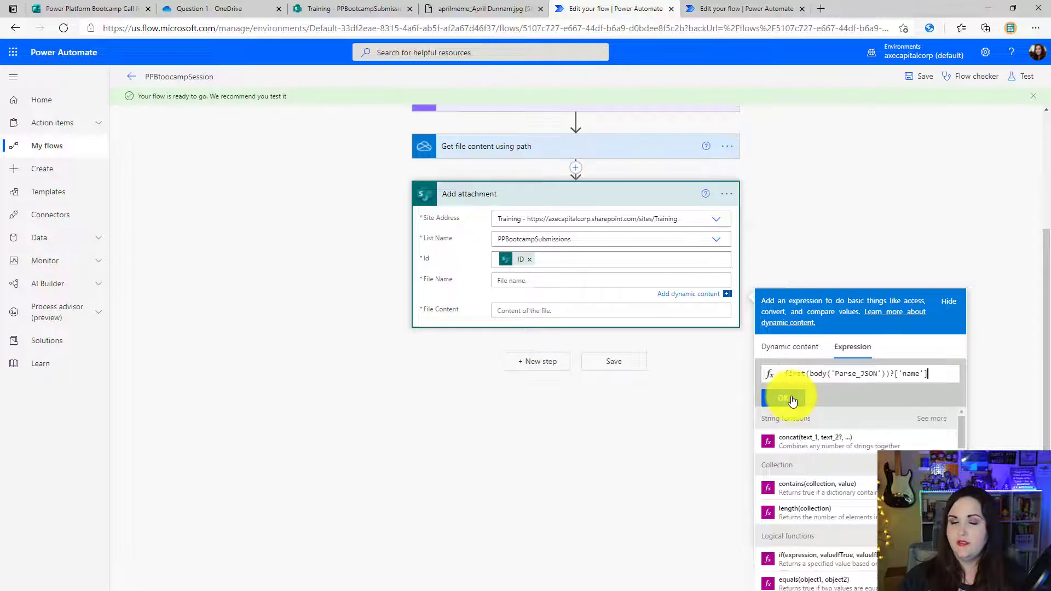
left_click(789, 398)
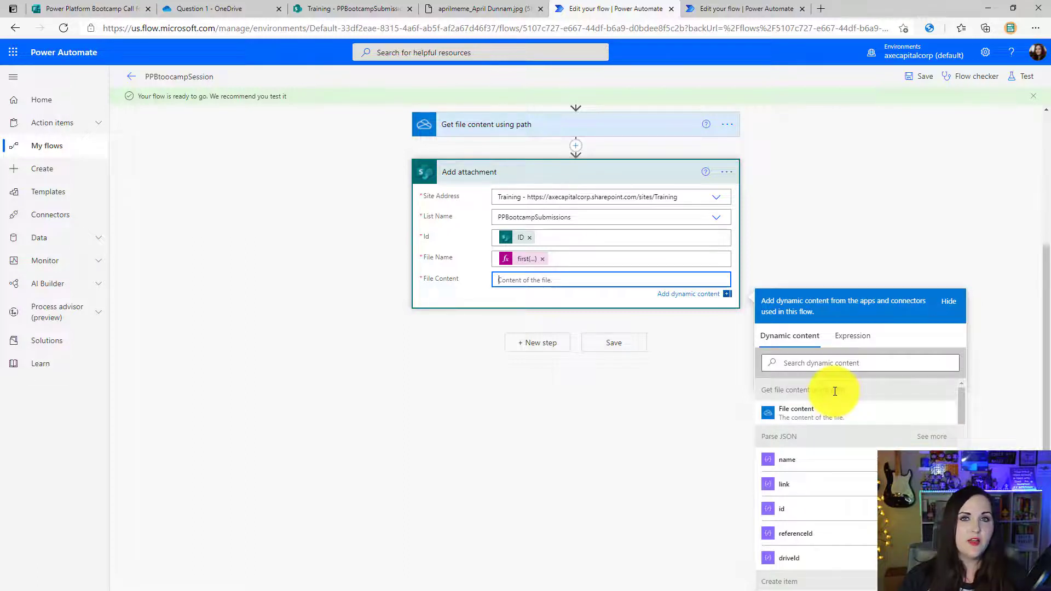
left_click(850, 419)
left_click(458, 357)
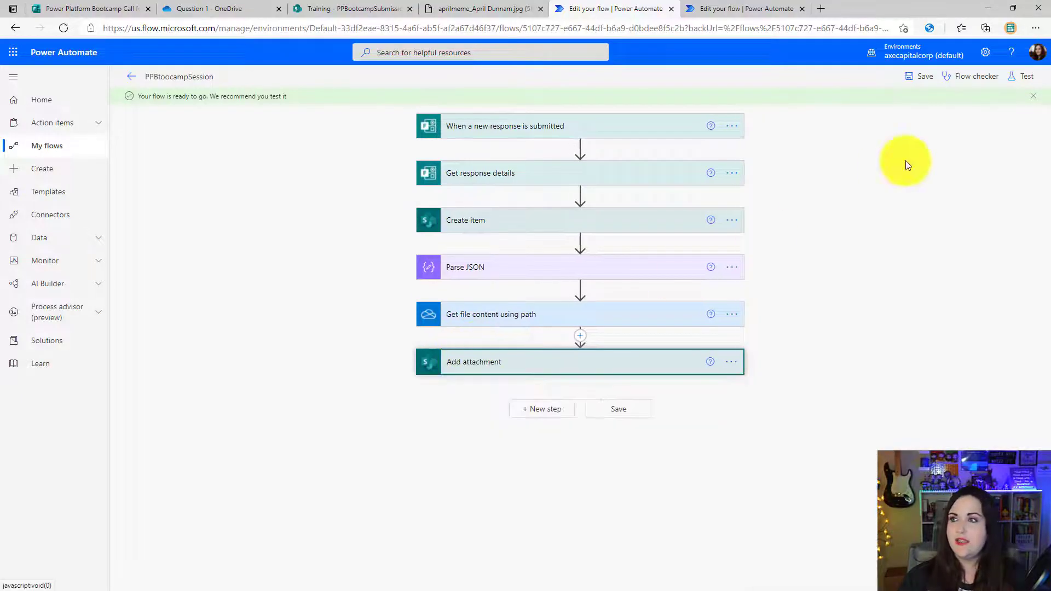
left_click(924, 78)
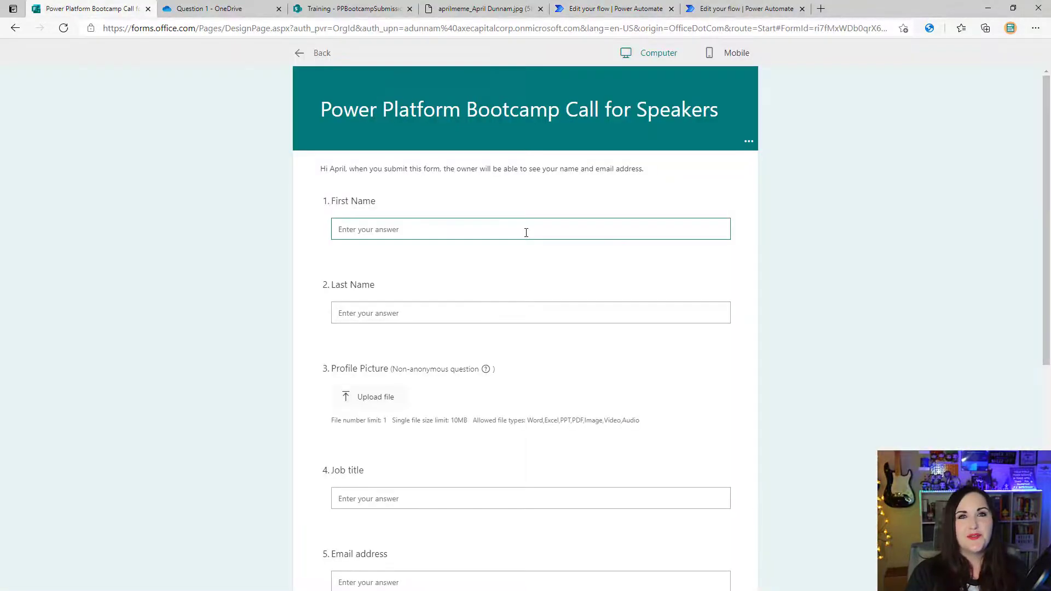
Submit a test form response with a first and last name, job title CEO, and a profile picture.
left_click(525, 230)
type("April")
key("Tab")
type("Dunnam")
key("Tab")
key("Tab")
type("CEO")
left_click(369, 396)
left_click(187, 200)
double_click(196, 230)
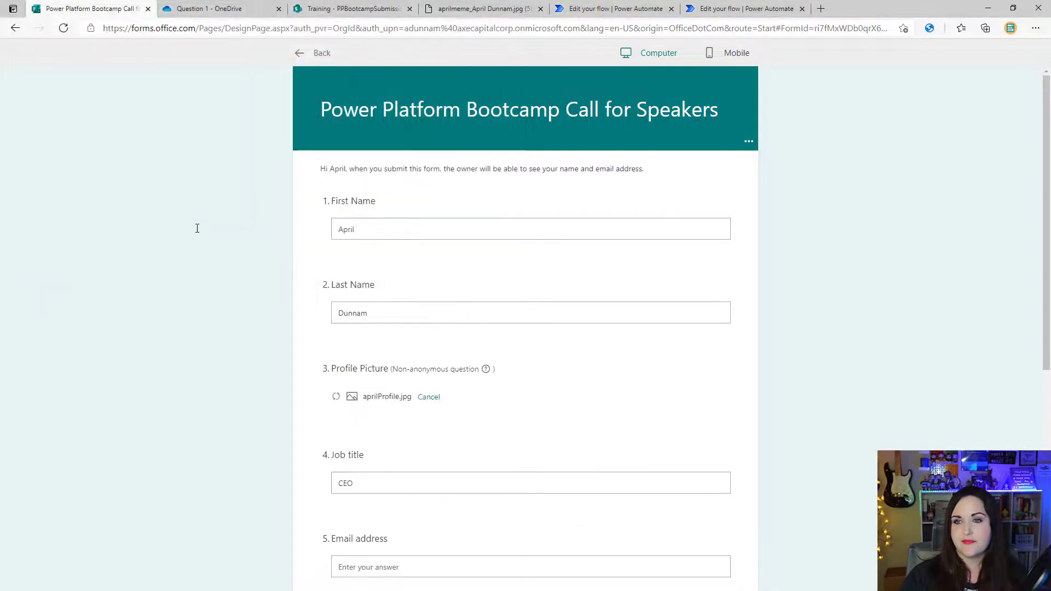
scroll(387, 383, "down", 7)
left_click(387, 439)
Open the newest run, inspect the Parse JSON and Get file content results, then view OneDrive's Question 1 folder.
left_click(584, 9)
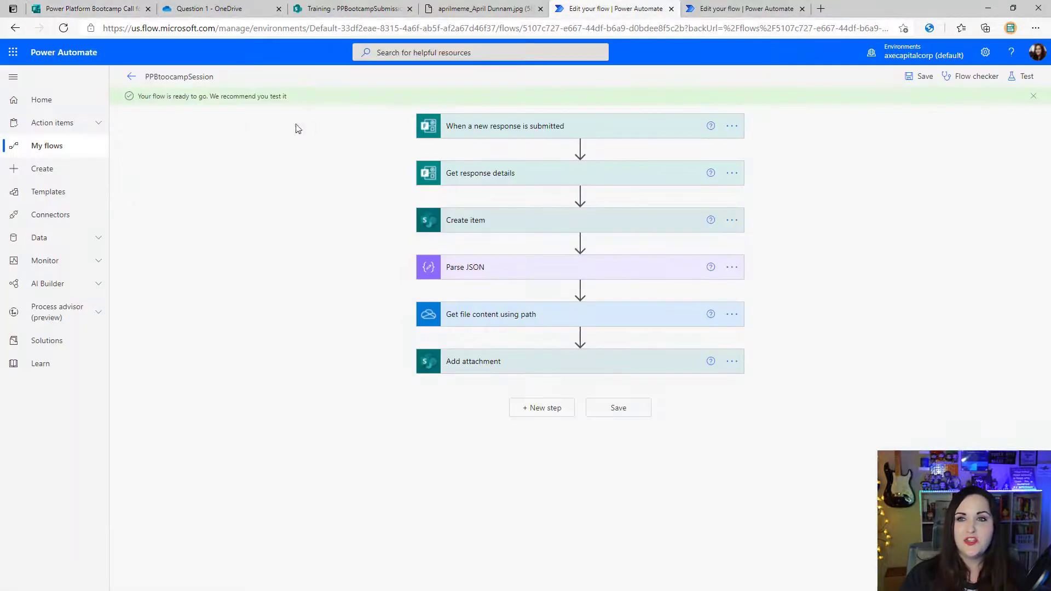
left_click(131, 86)
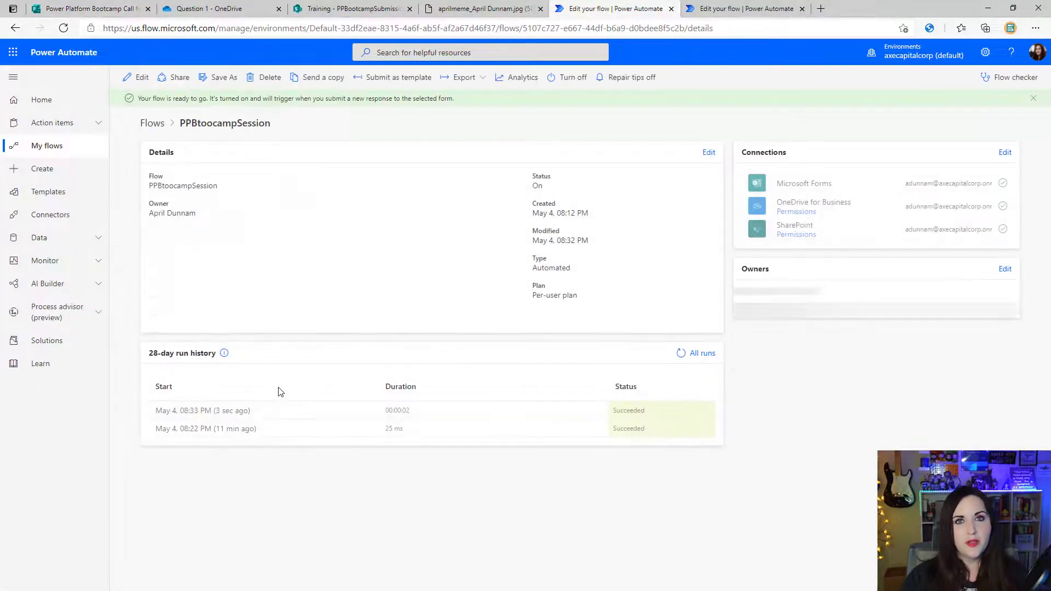
left_click(170, 412)
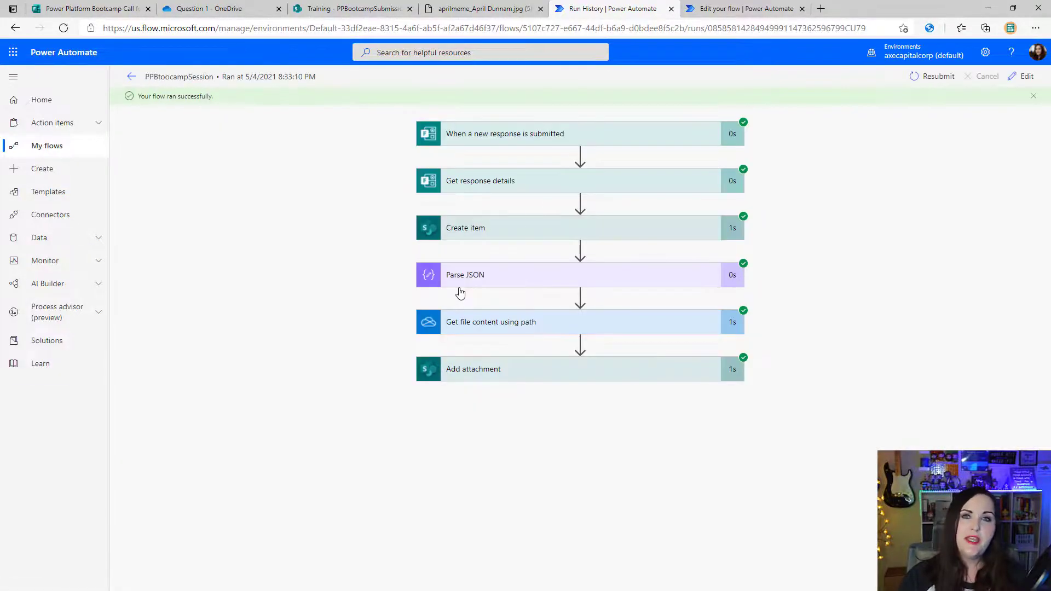
left_click(459, 276)
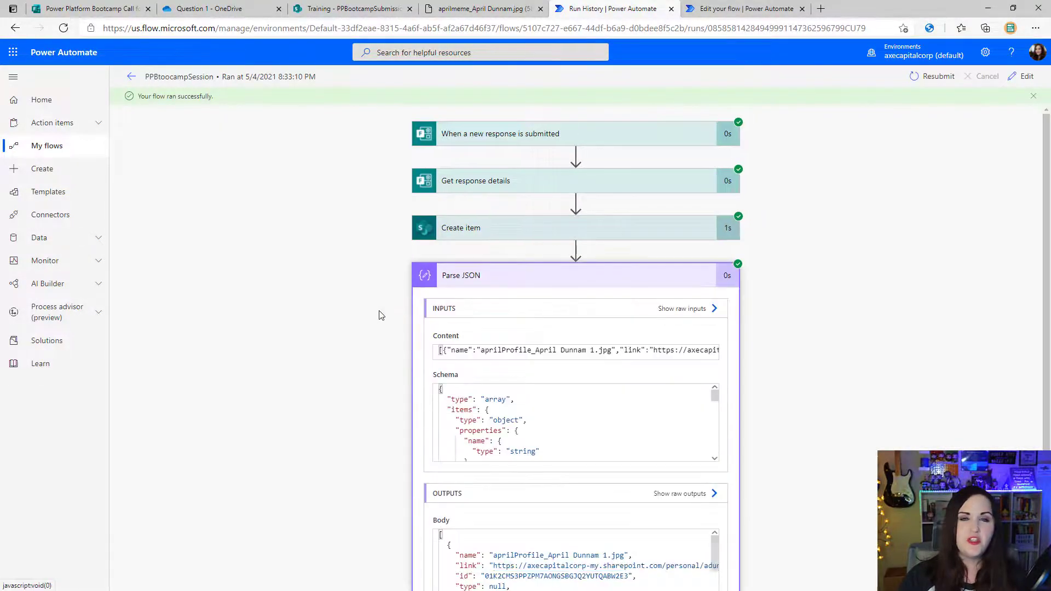
scroll(382, 315, "down", 3)
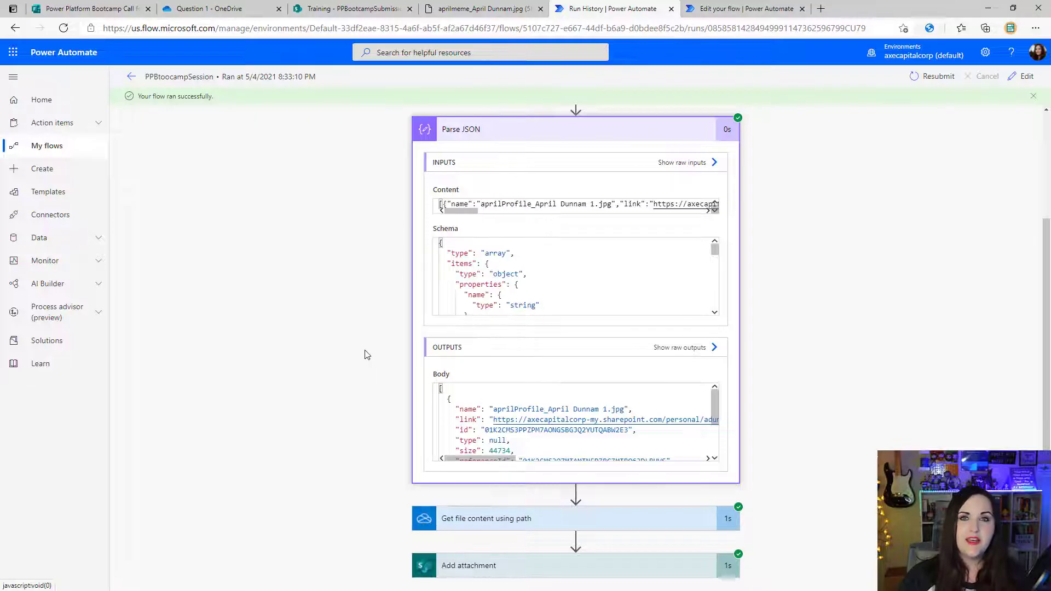
left_click(430, 495)
scroll(360, 441, "down", 5)
scroll(565, 404, "up", 1)
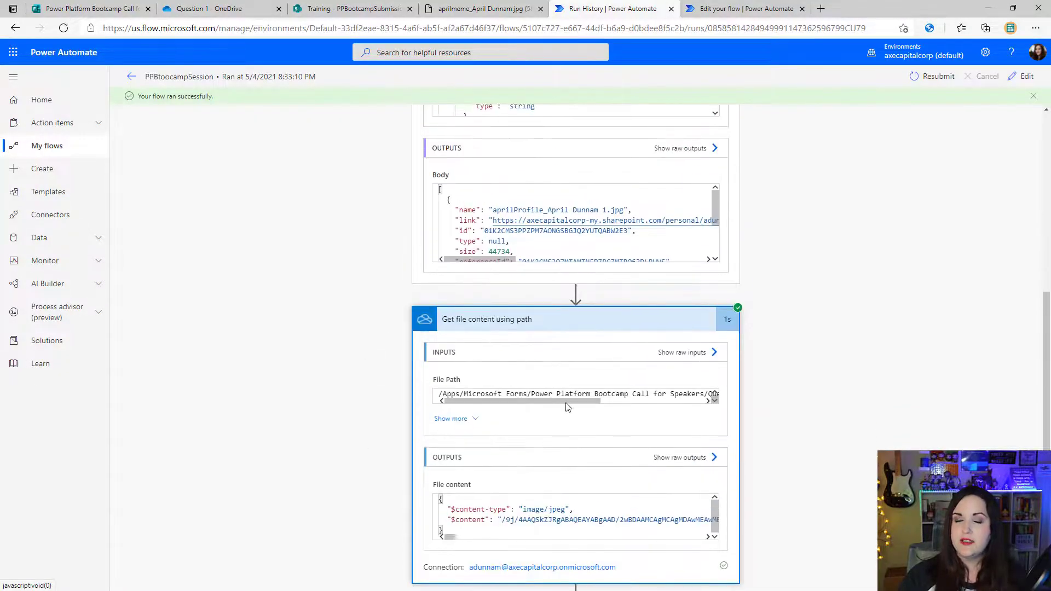
scroll(525, 429, "down", 1)
left_click(227, 12)
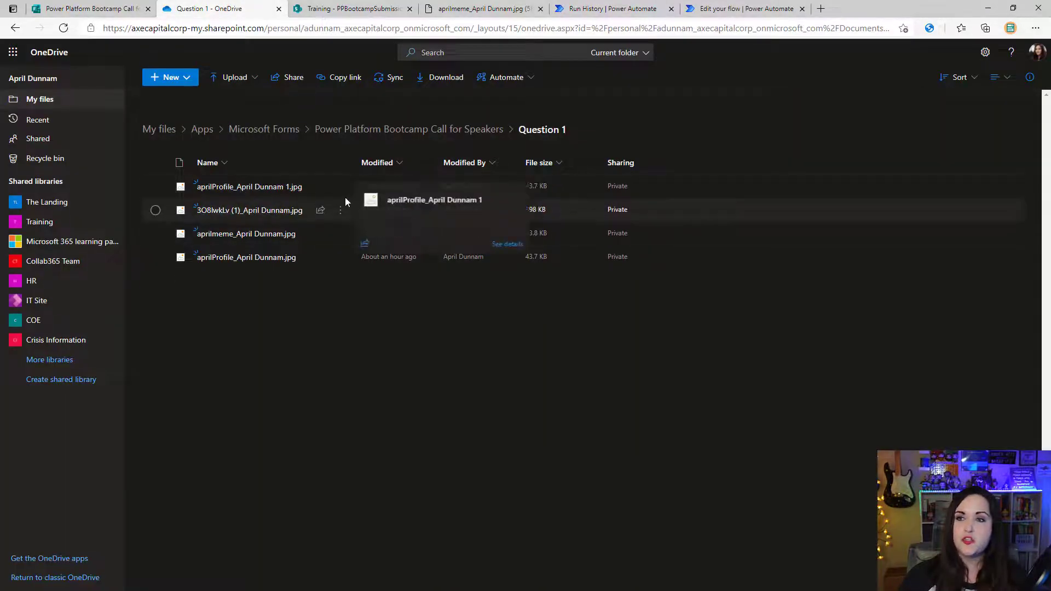
Open the newest PPBootcampSubmissions item, view its attached profile jpg, then return to run history.
left_click(341, 10)
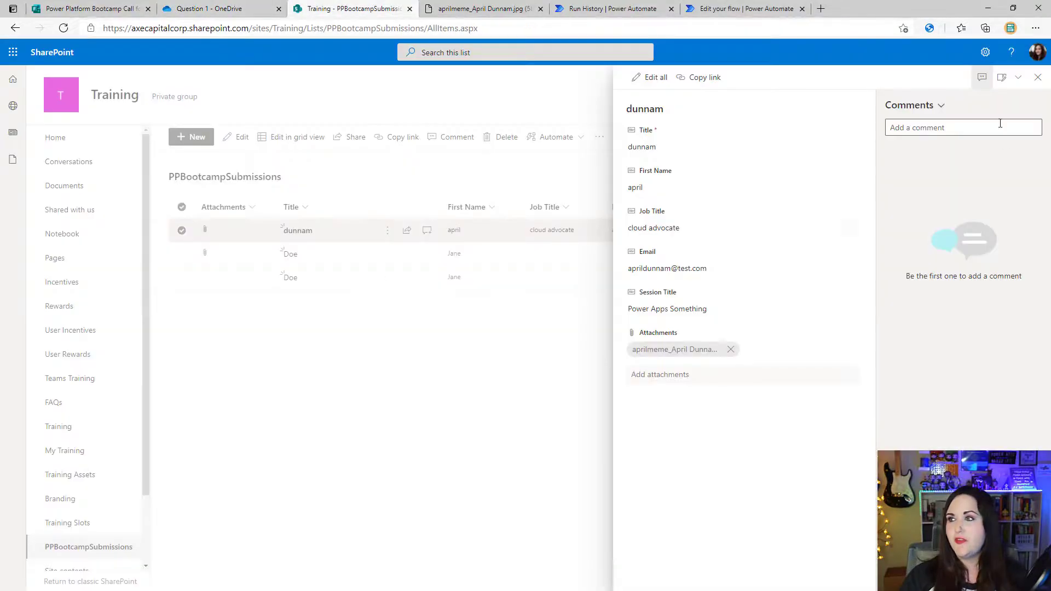
left_click(1013, 77)
double_click(220, 308)
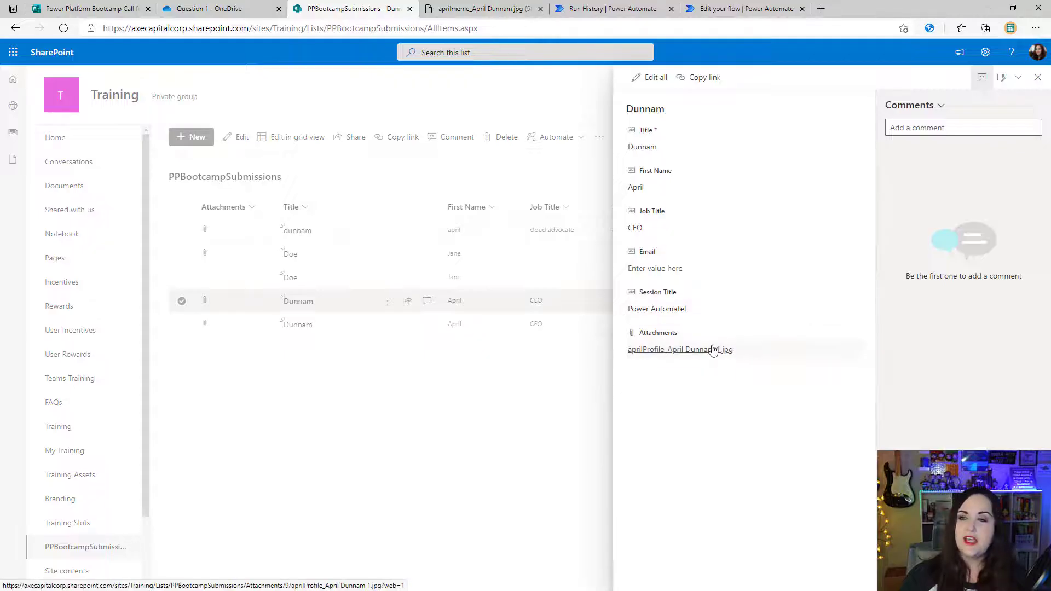
left_click(711, 351)
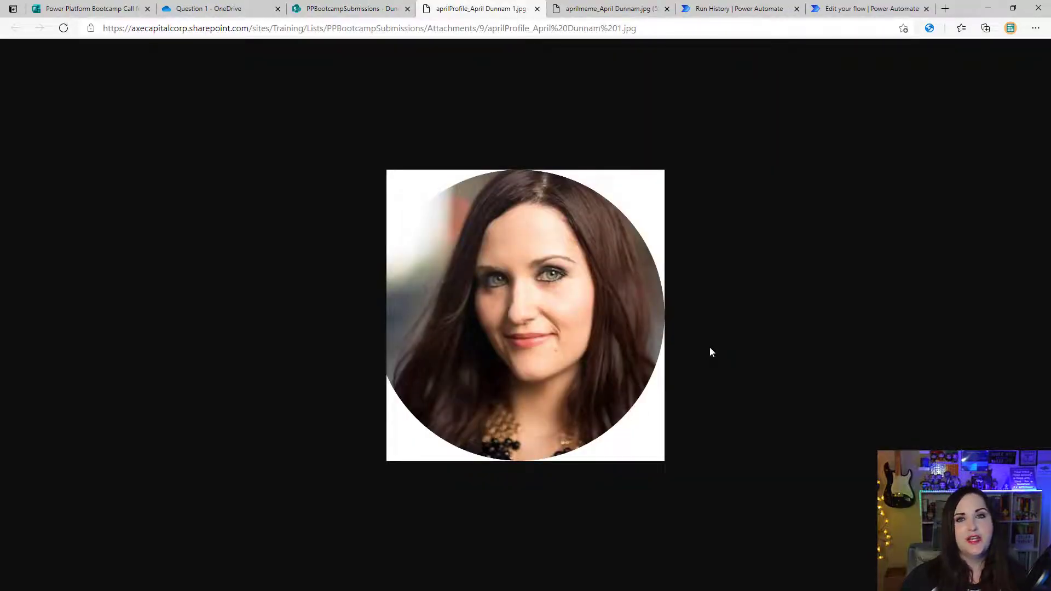
left_click(739, 8)
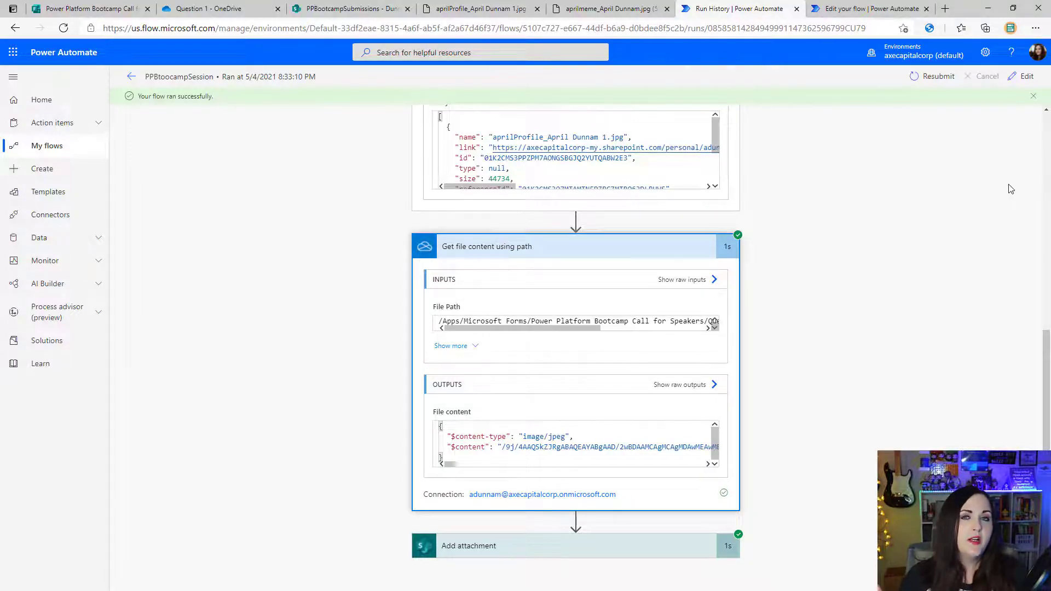
Add a SharePoint Create file step with /Shared Documents as the folder path.
left_click(1024, 77)
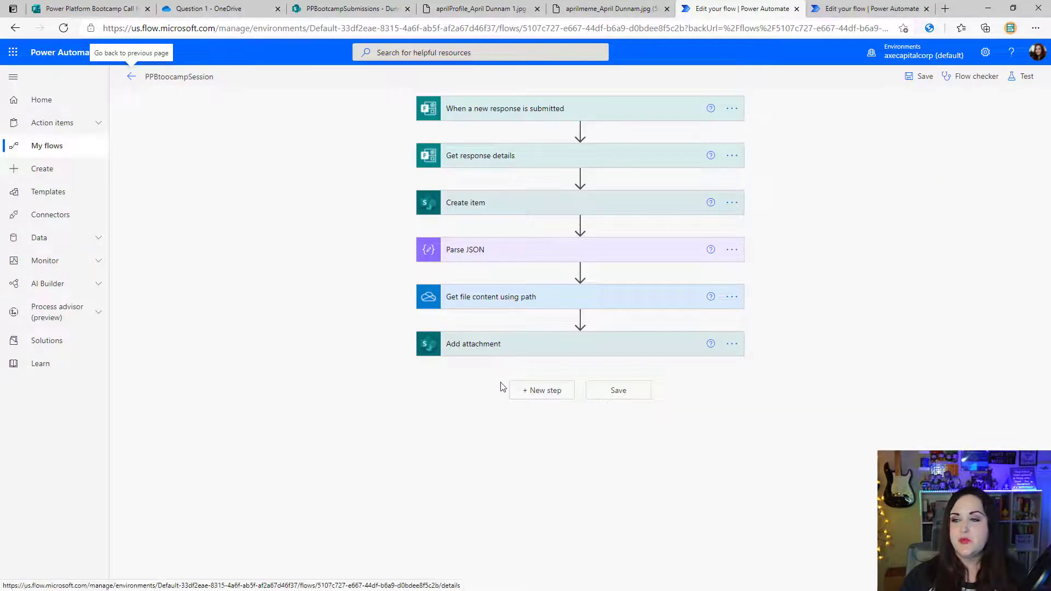
left_click(528, 394)
type("create file")
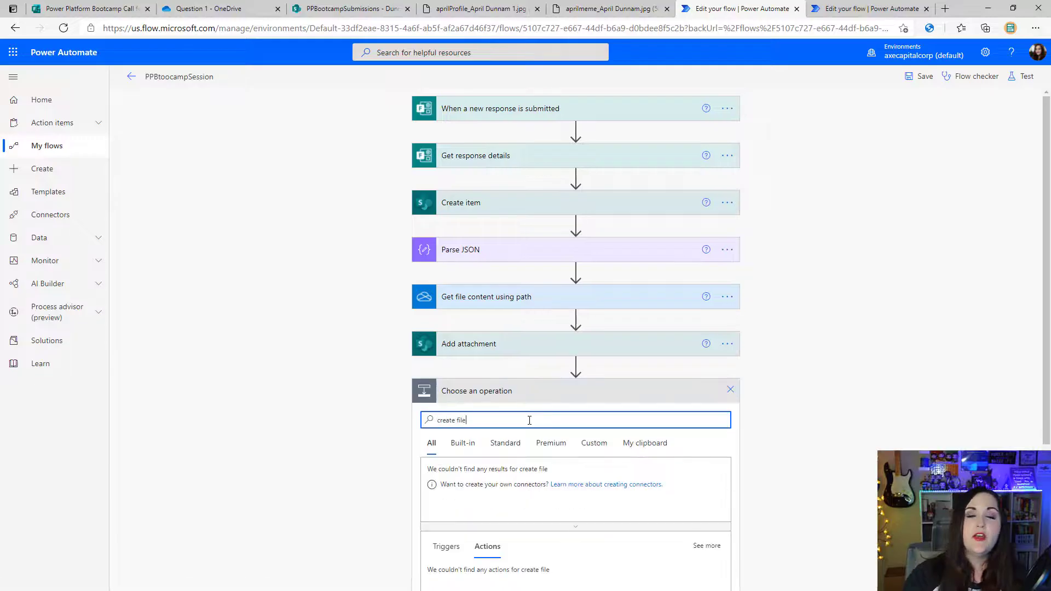
left_click(565, 411)
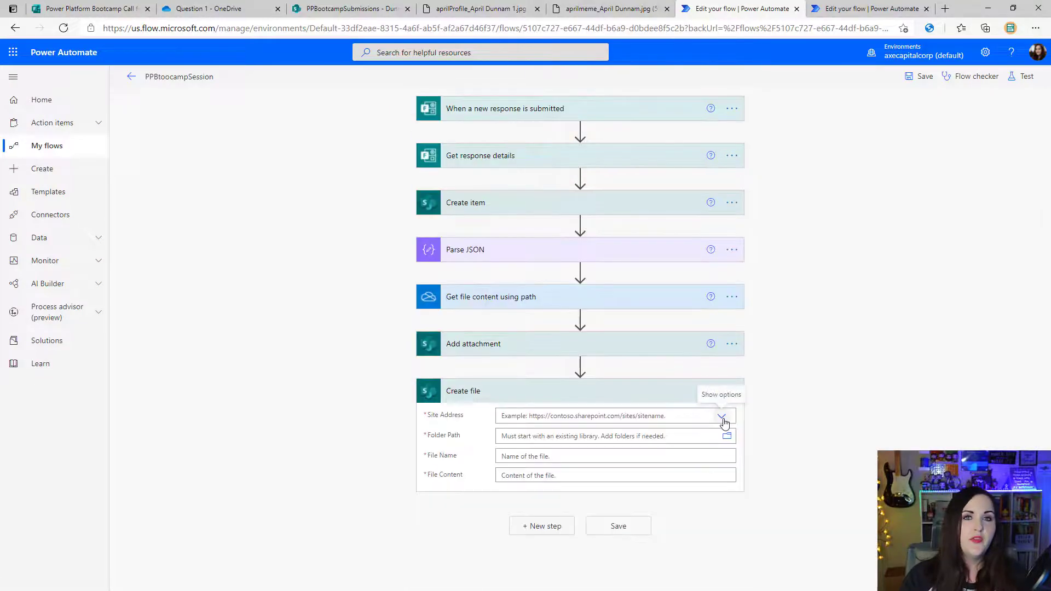
left_click(721, 416)
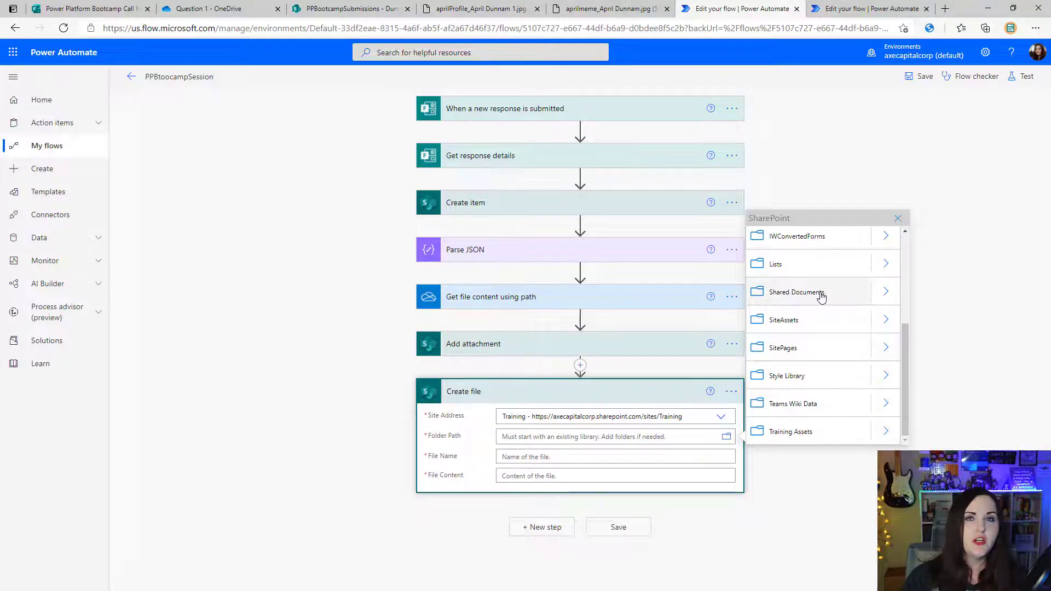
left_click(797, 292)
Set File Name to first(body('Parse_JSON'))?['name'], File Content to the fetched content, and save.
key("Tab")
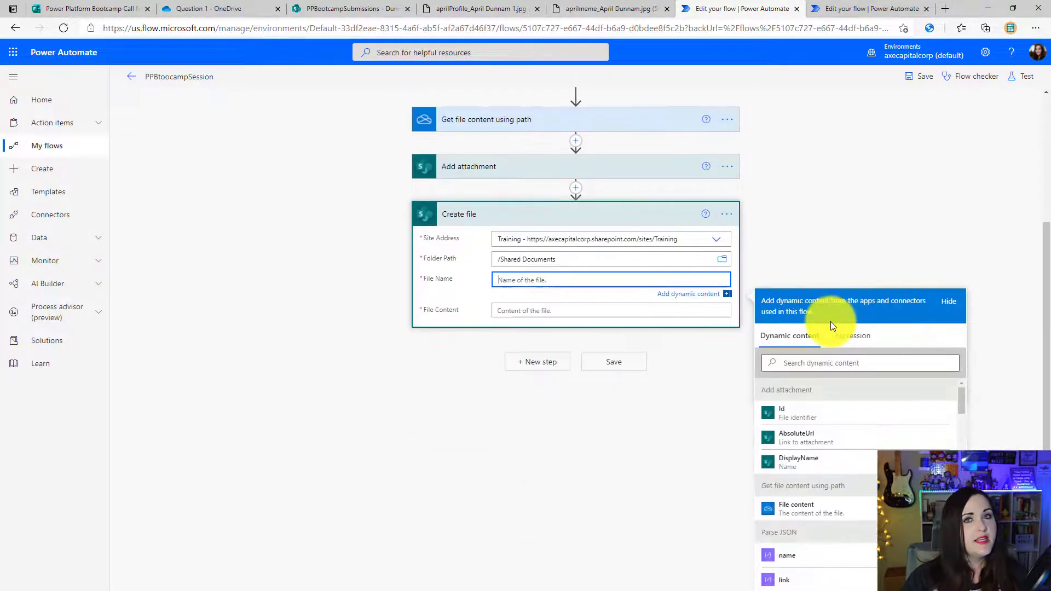
left_click(853, 336)
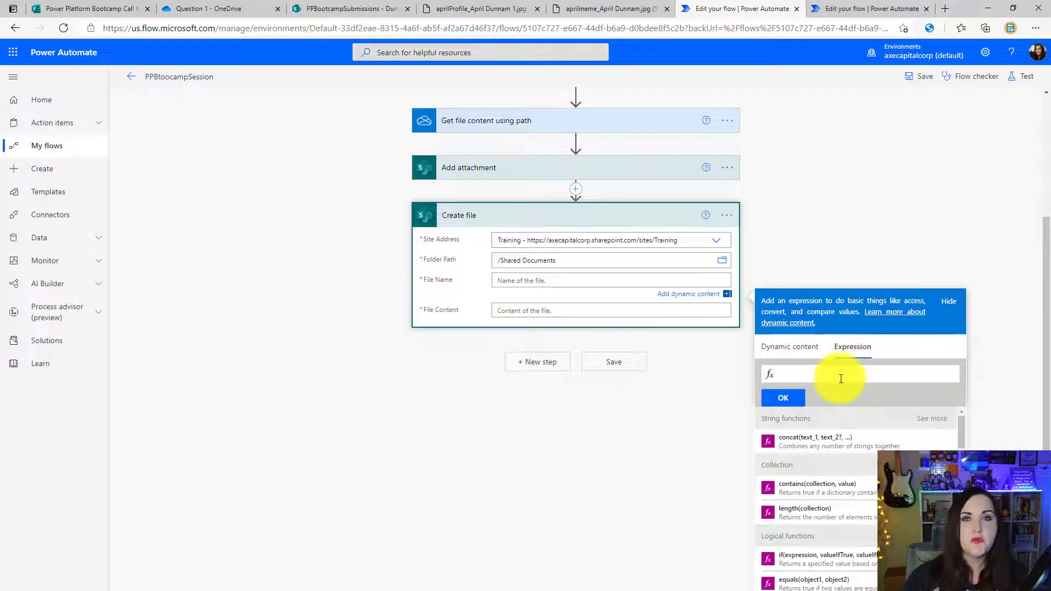
type("first(body('Parse_JSON'))?['name']")
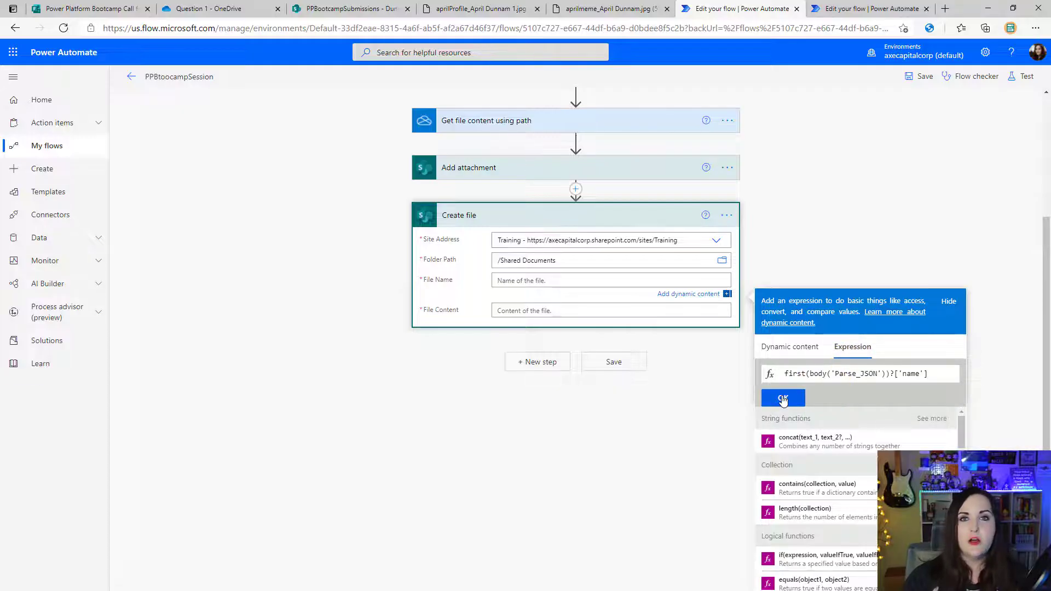
left_click(784, 399)
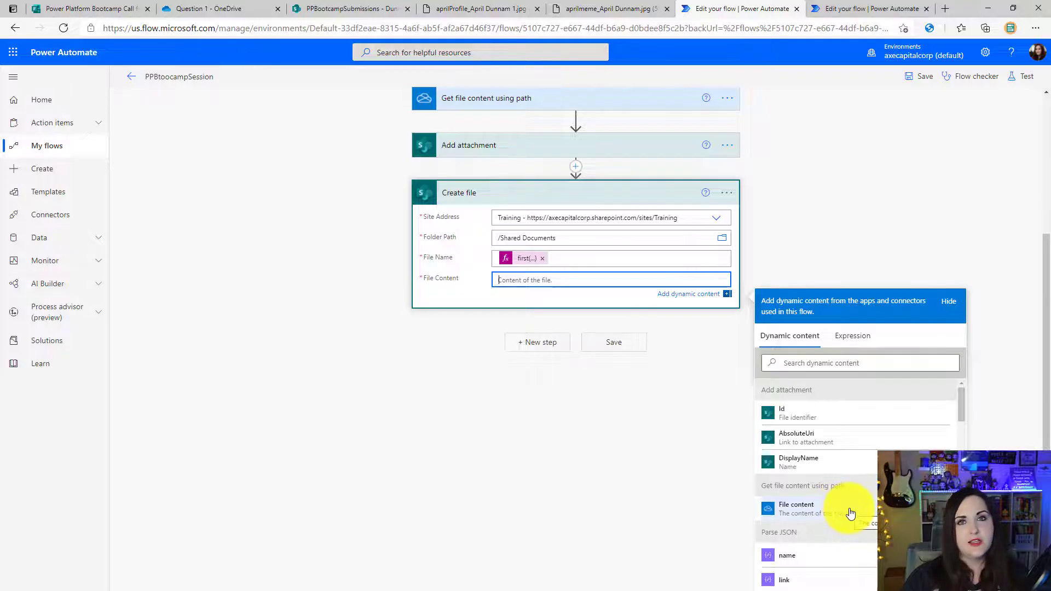
left_click(850, 513)
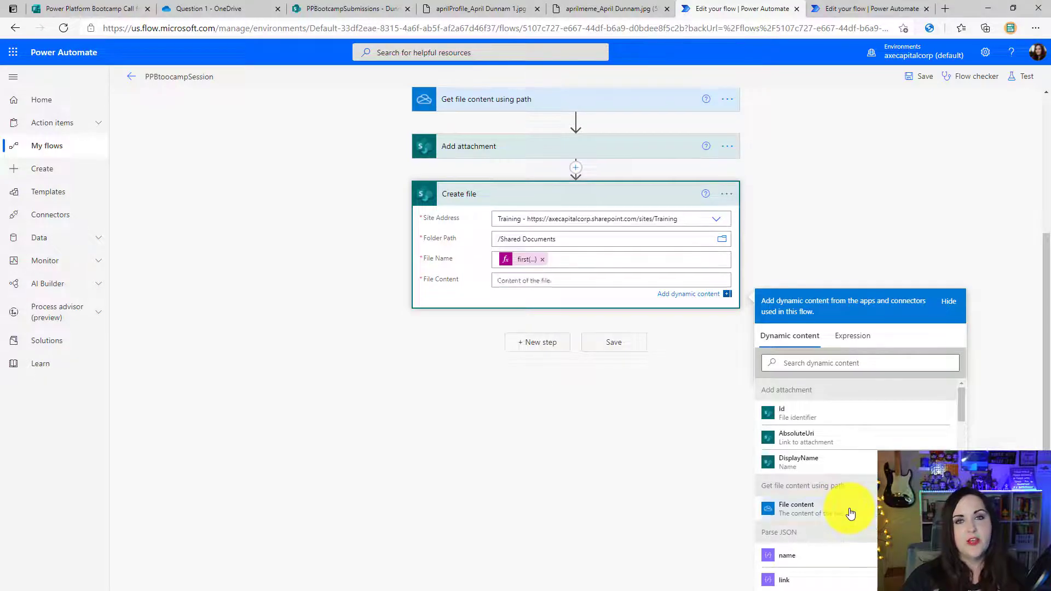
left_click(918, 77)
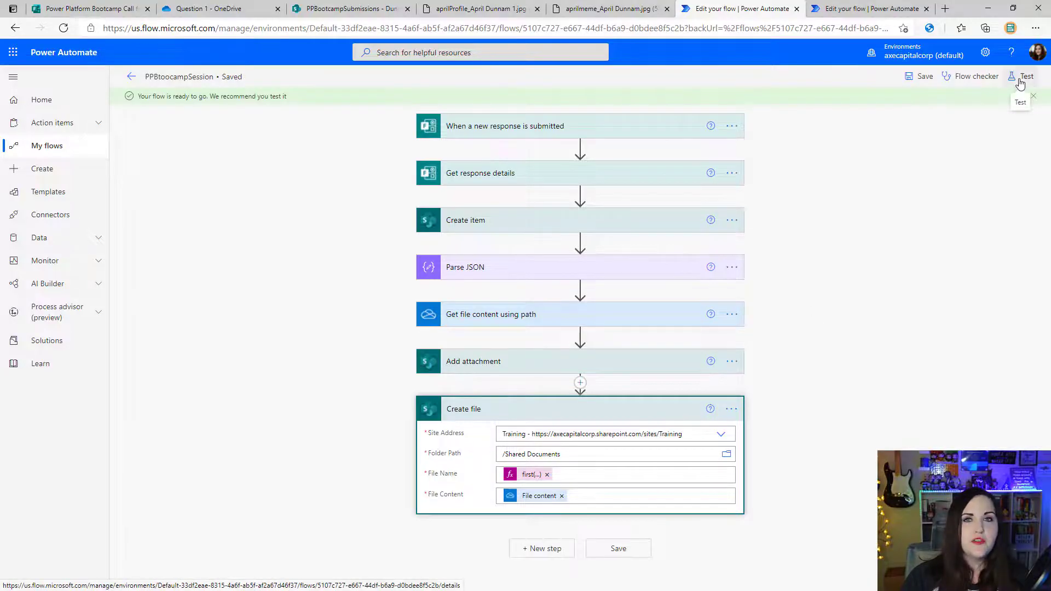
Test the flow automatically with a recently used trigger, then check the SharePoint submissions list.
left_click(1020, 80)
left_click(879, 143)
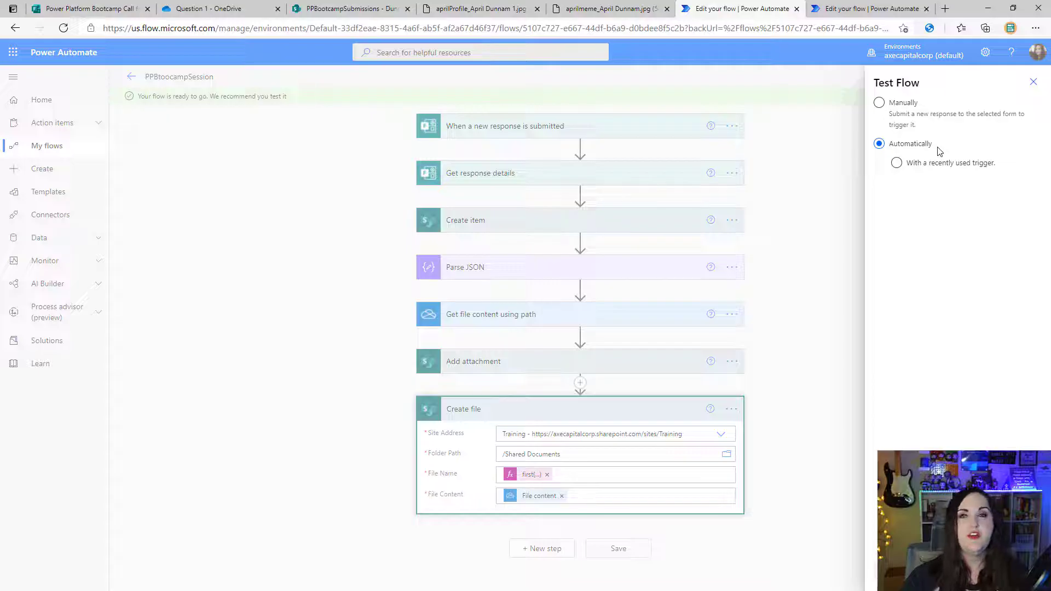
left_click(919, 163)
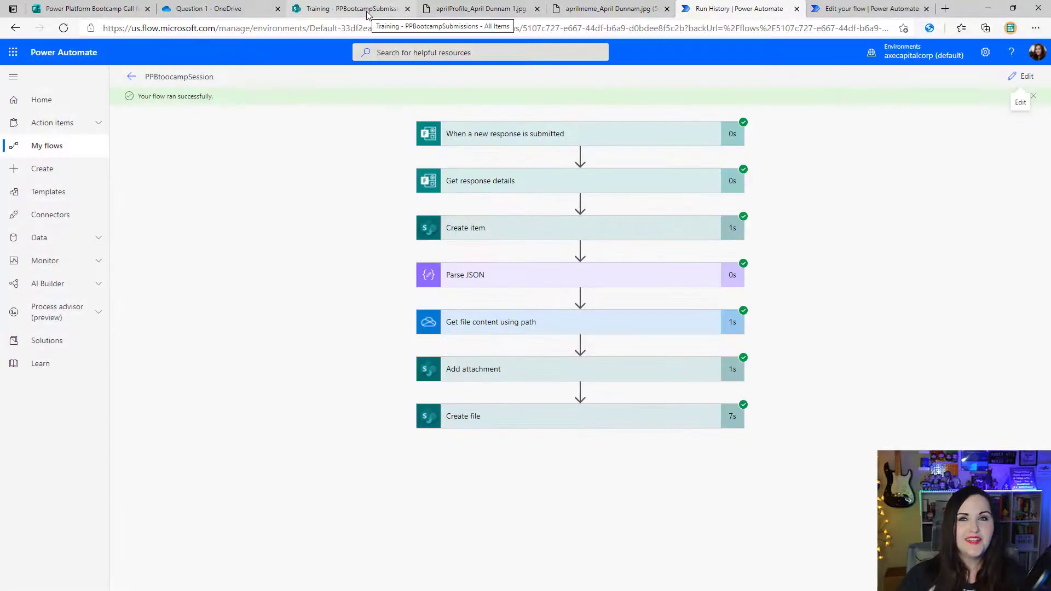
left_click(367, 10)
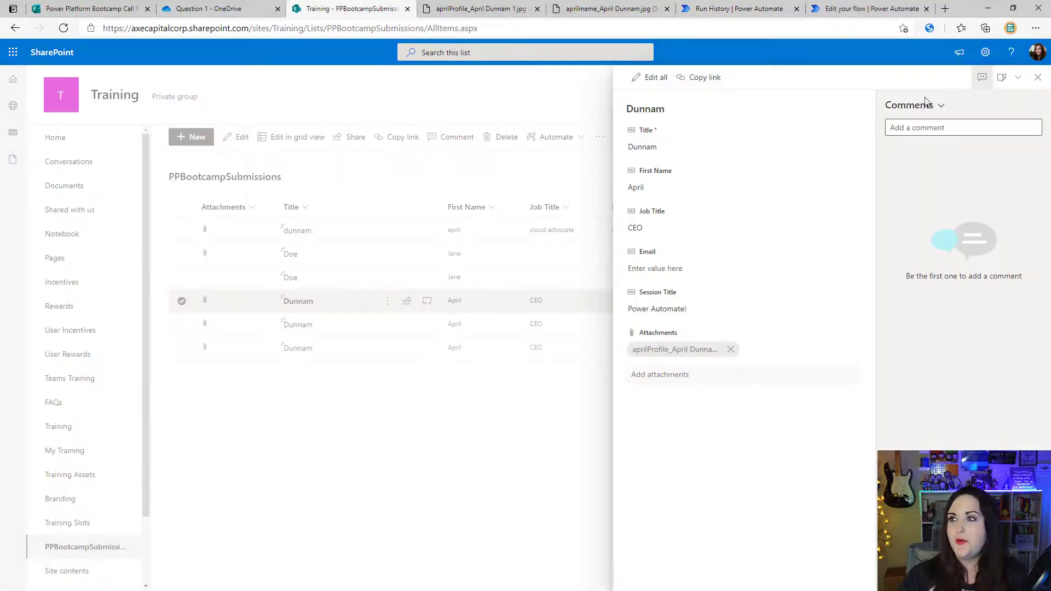
Check the list item's attachment, then open the new profile .jpg in the Documents library.
left_click(1009, 78)
key("Return")
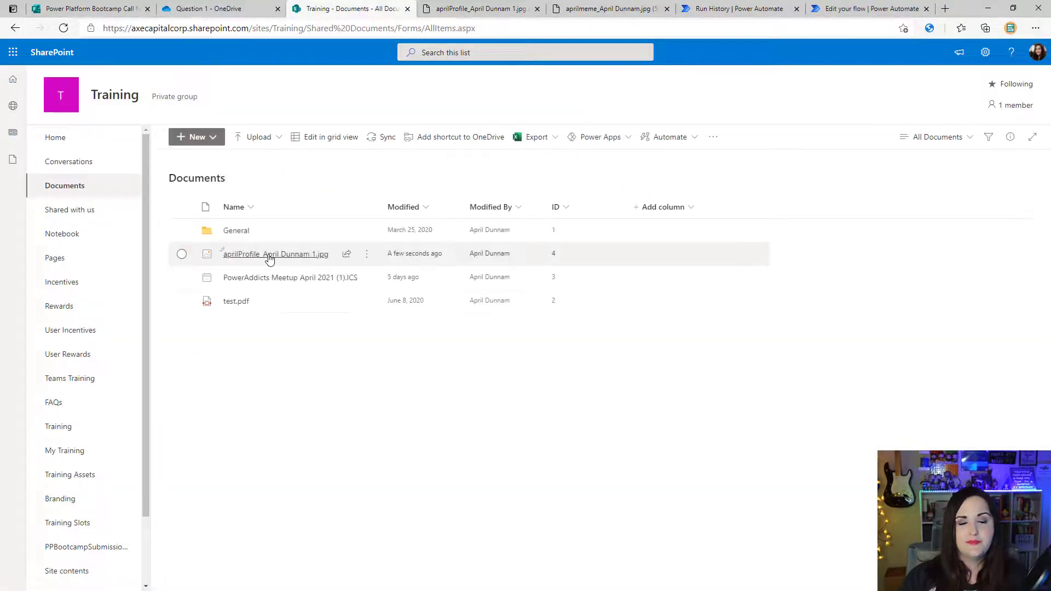
left_click(270, 255)
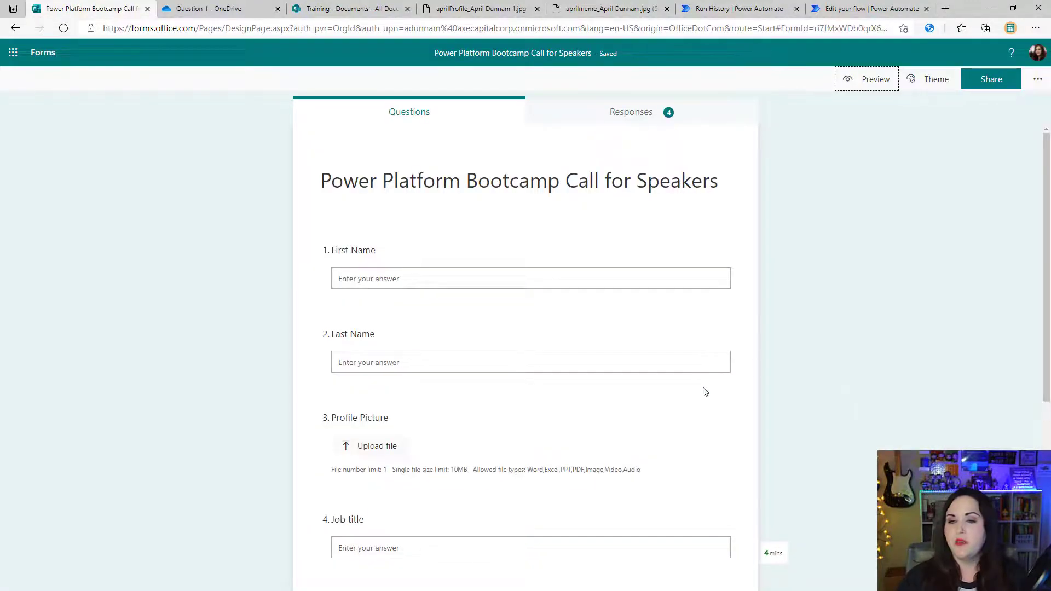
Select the Profile Picture question and expand its File number limit dropdown.
scroll(568, 422, "down", 3)
scroll(495, 316, "down", 3)
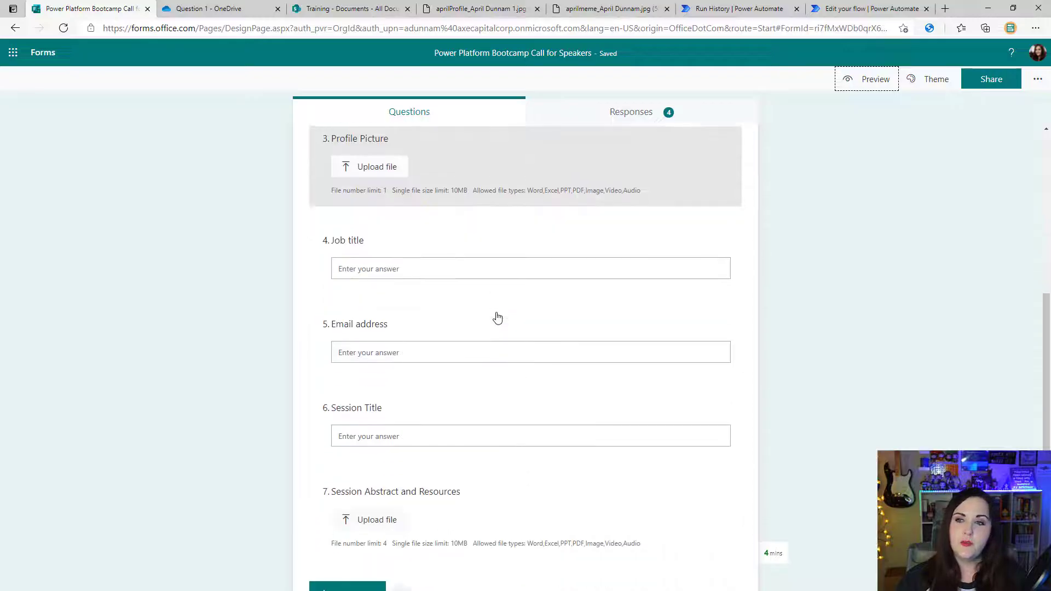
scroll(494, 312, "up", 4)
left_click(481, 331)
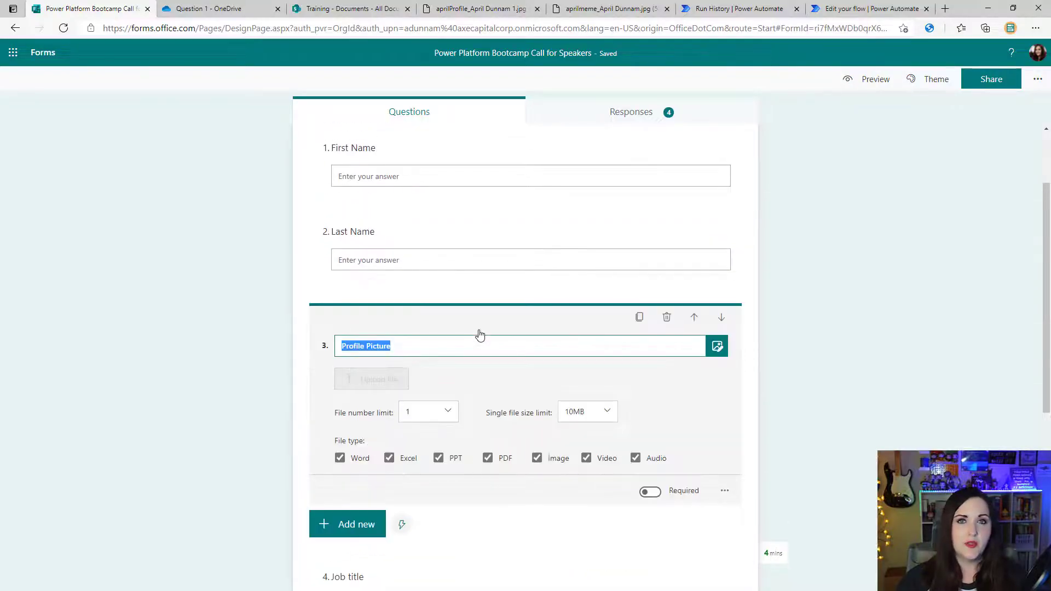
scroll(473, 351, "down", 3)
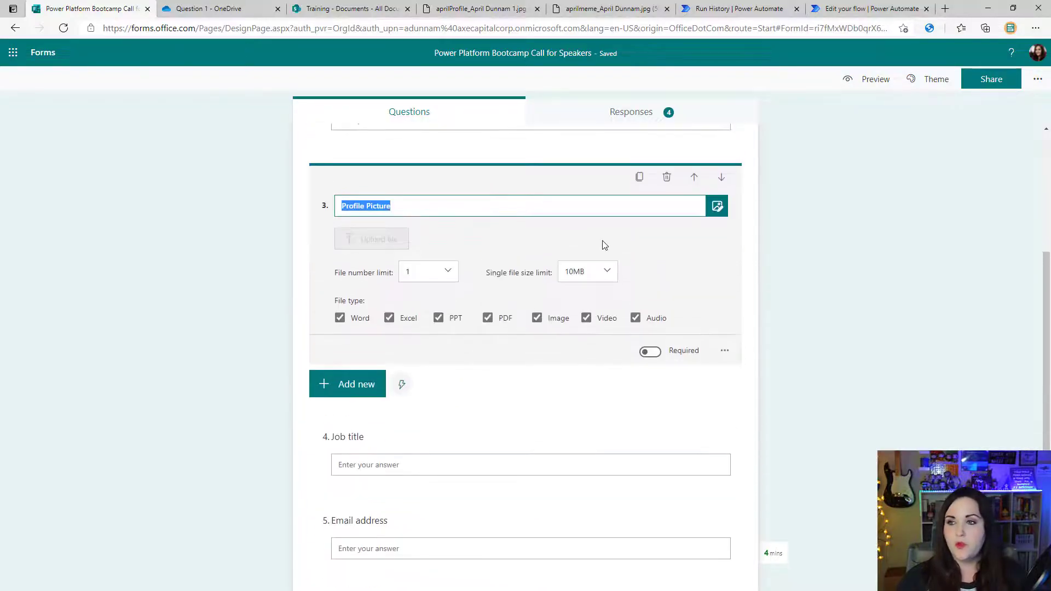
left_click(453, 279)
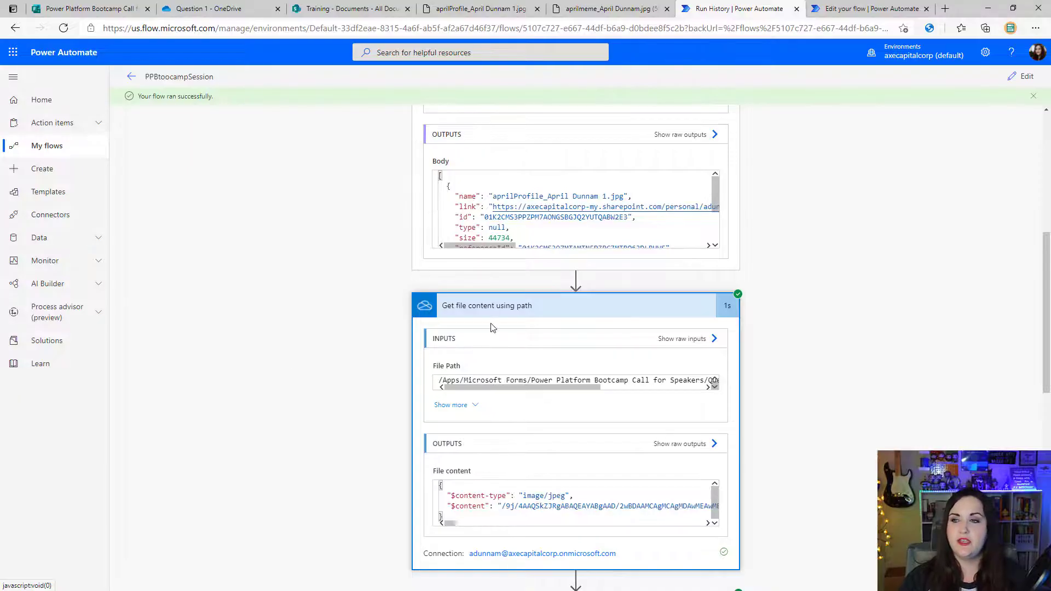
In edit mode, replace Add attachment's first(...) File Name with Parse JSON's name token.
scroll(463, 339, "down", 5)
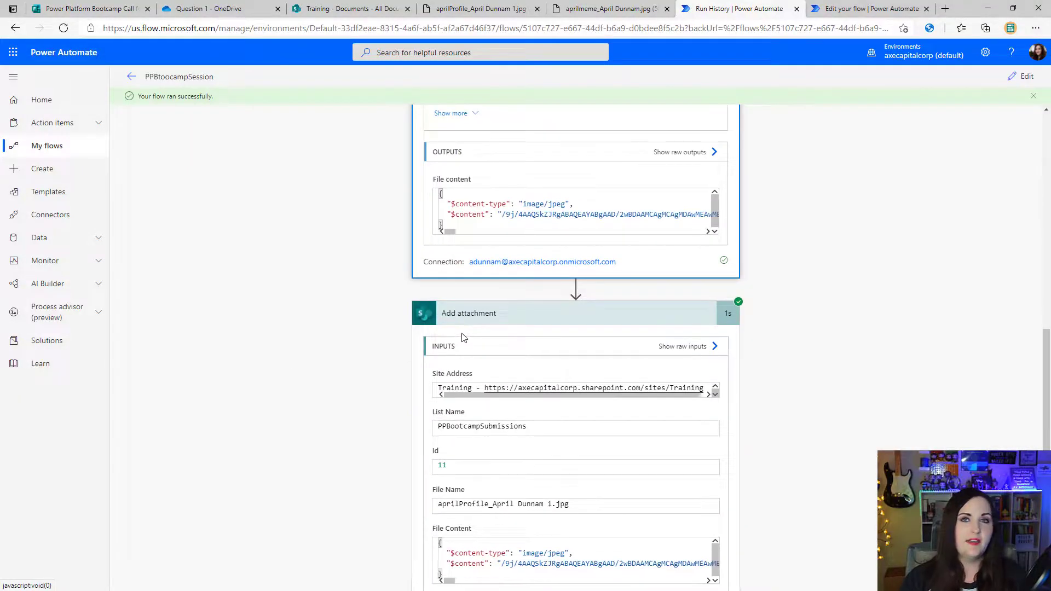
left_click(1021, 76)
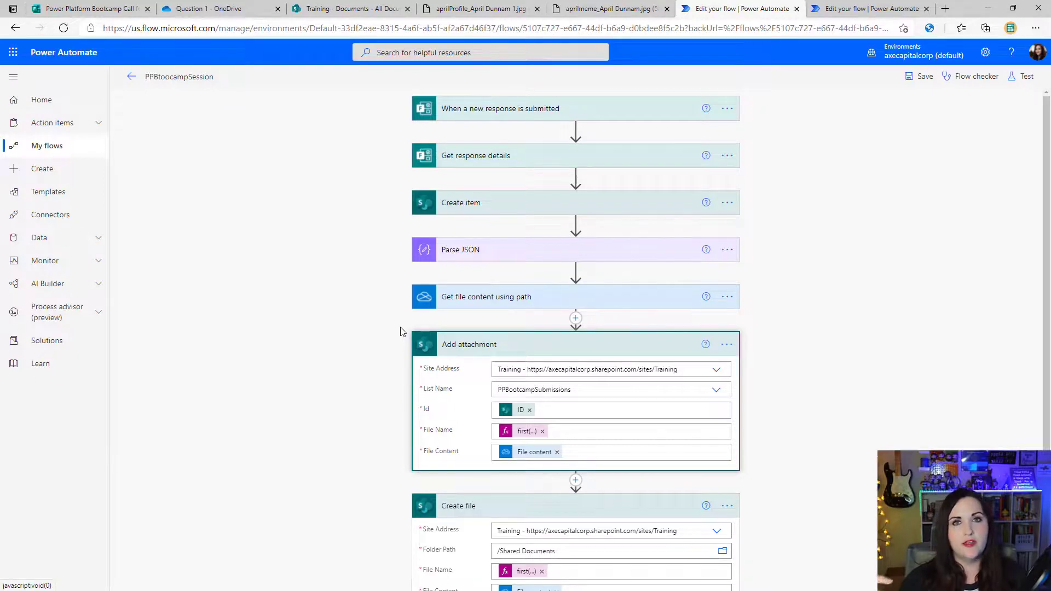
scroll(400, 331, "down", 2)
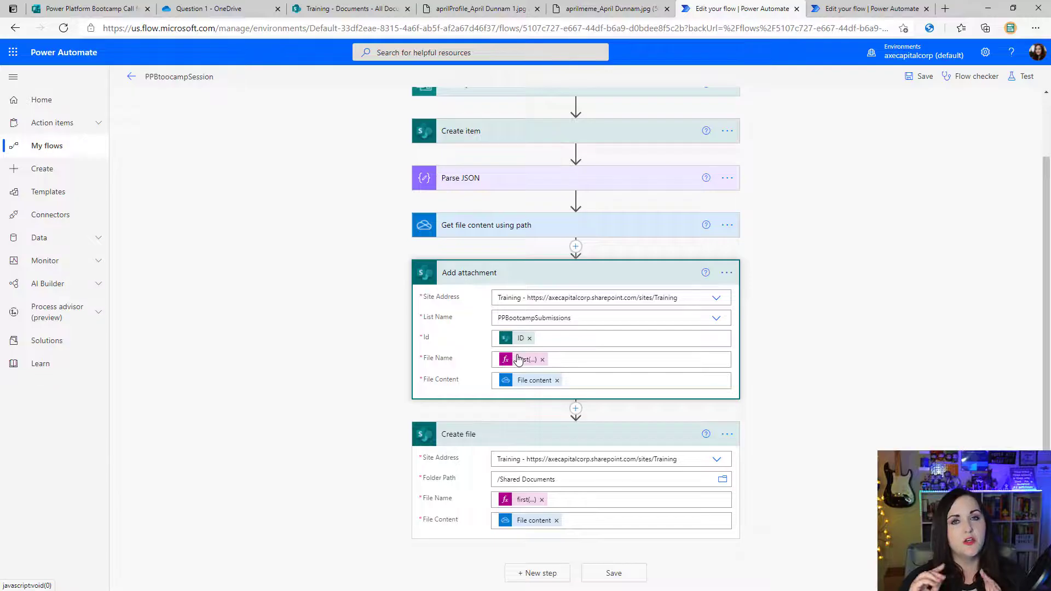
left_click(587, 361)
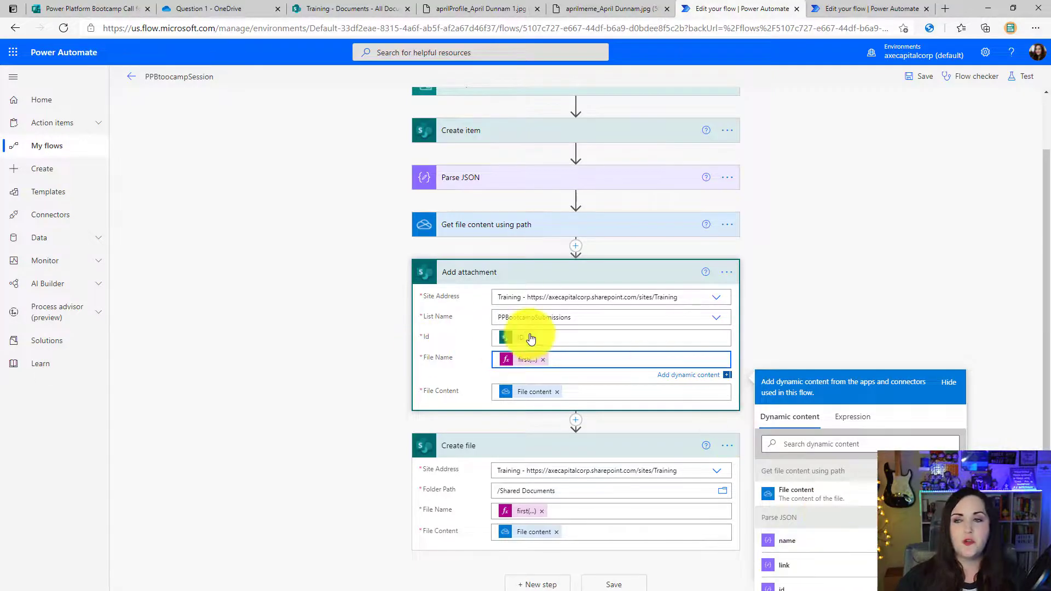
left_click(542, 360)
left_click(813, 540)
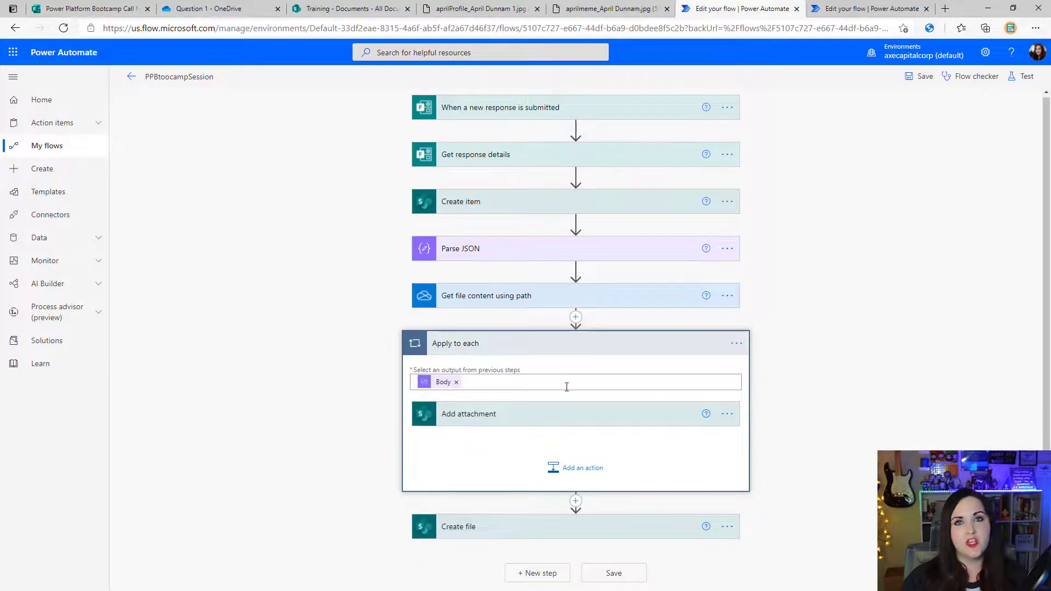
left_click(533, 416)
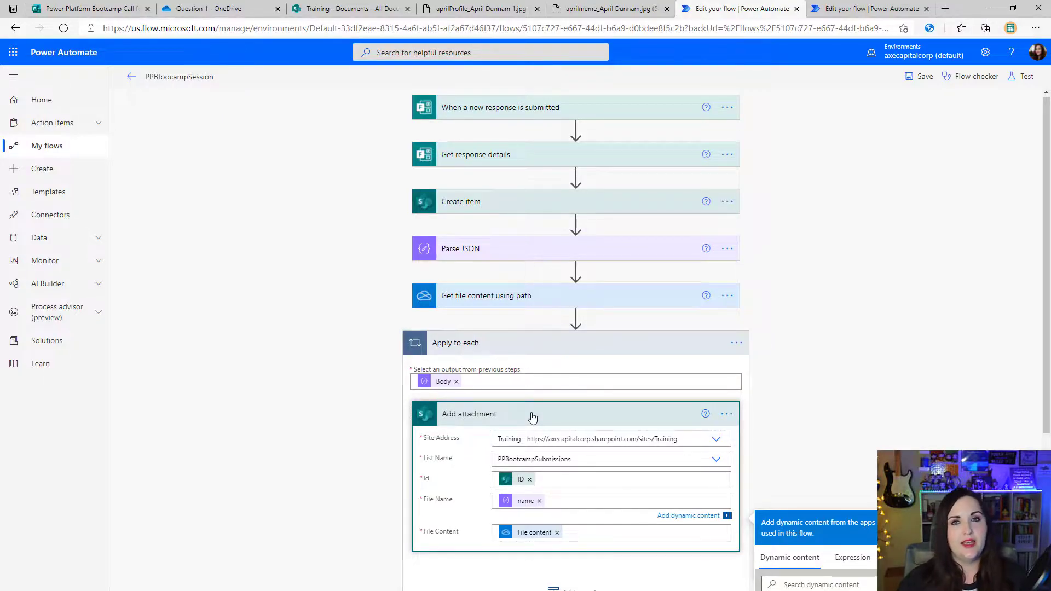
left_click(528, 408)
left_click(507, 458)
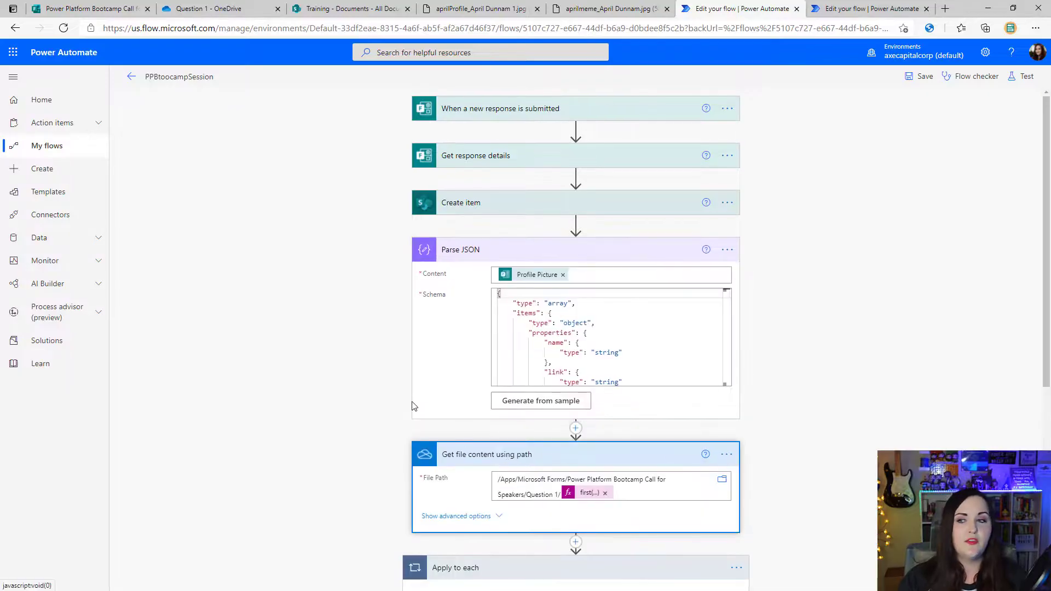
scroll(547, 389, "down", 2)
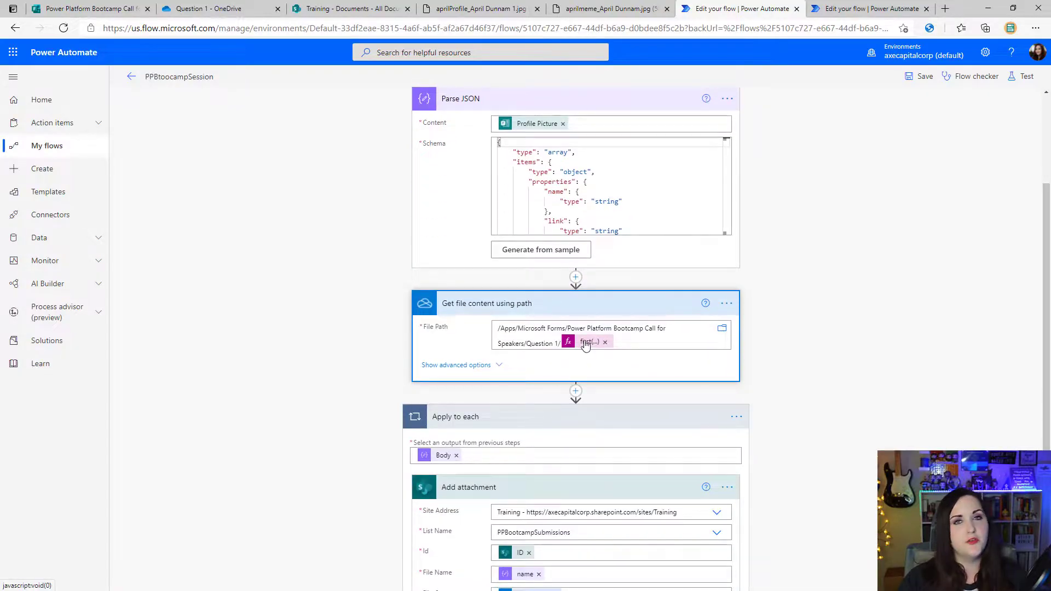